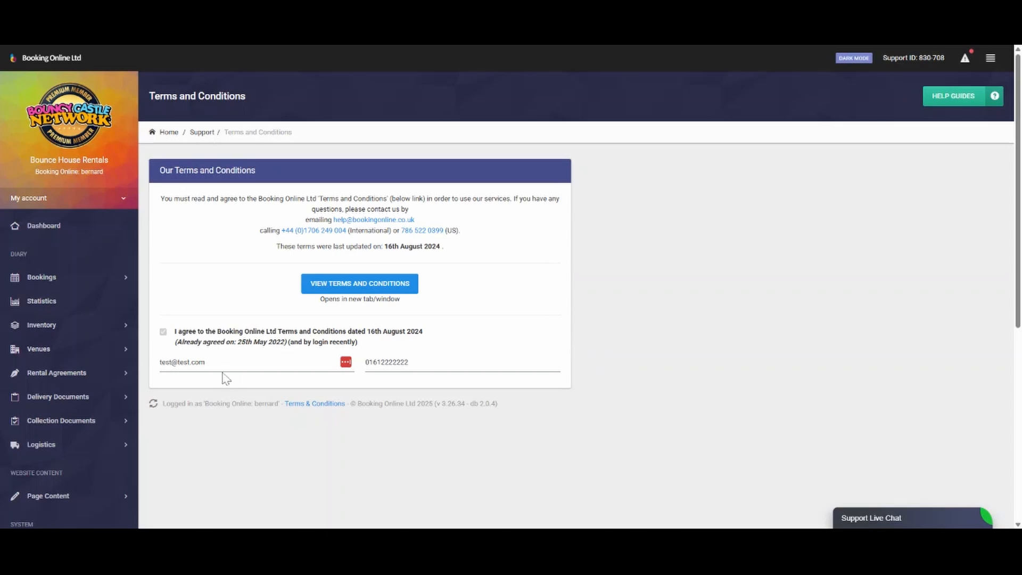
Step: Review the email and phone fields recorded with the terms and conditions agreement
{"action": "left_click_drag", "start_coordinate": [223, 376], "coordinate": [130, 396]}
{"action": "left_click", "coordinate": [187, 445]}
{"action": "left_click_drag", "start_coordinate": [412, 363], "coordinate": [341, 388]}
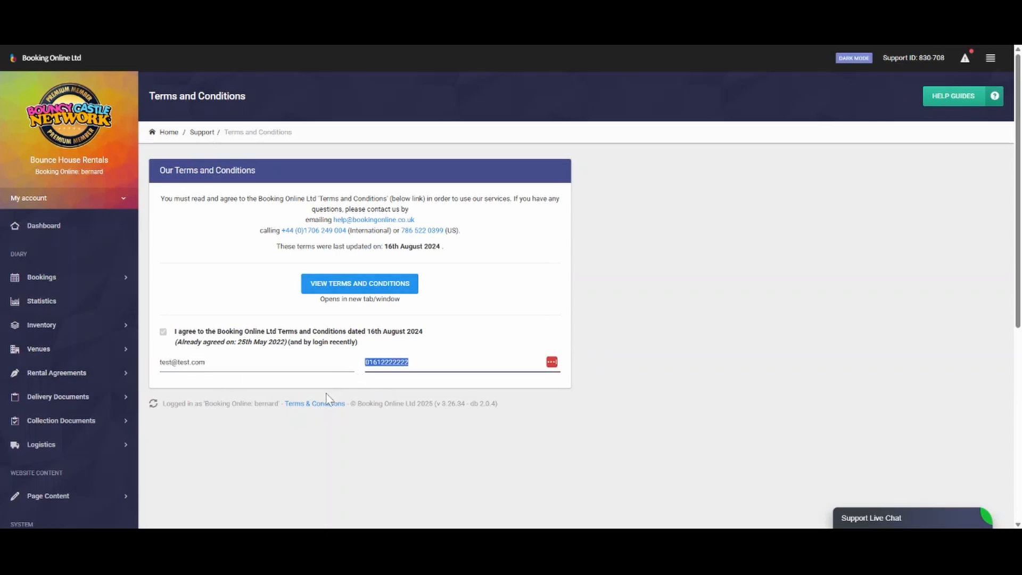
{"action": "left_click", "coordinate": [327, 393]}
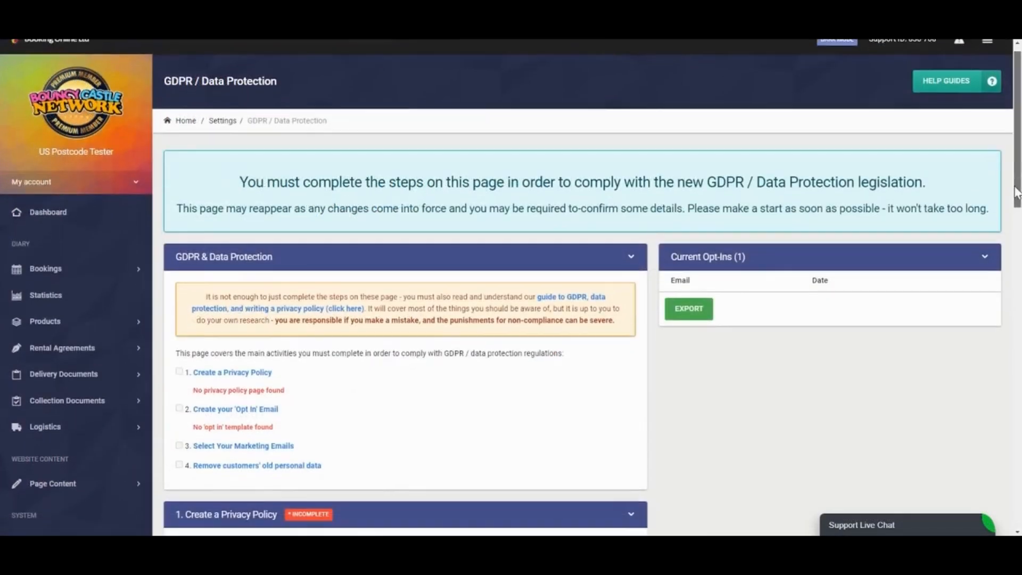
Step: Examine the GDPR compliance steps for the privacy policy, opt-in email and marketing emails
{"action": "scroll", "coordinate": [1017, 192], "scroll_direction": "down", "scroll_amount": 5}
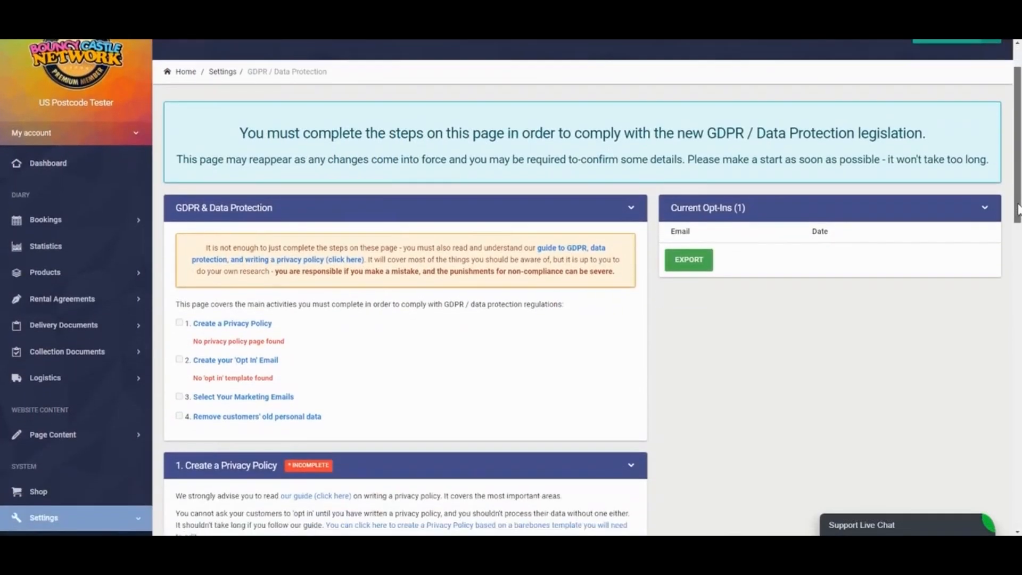
{"action": "scroll", "coordinate": [510, 288], "scroll_direction": "down", "scroll_amount": 4}
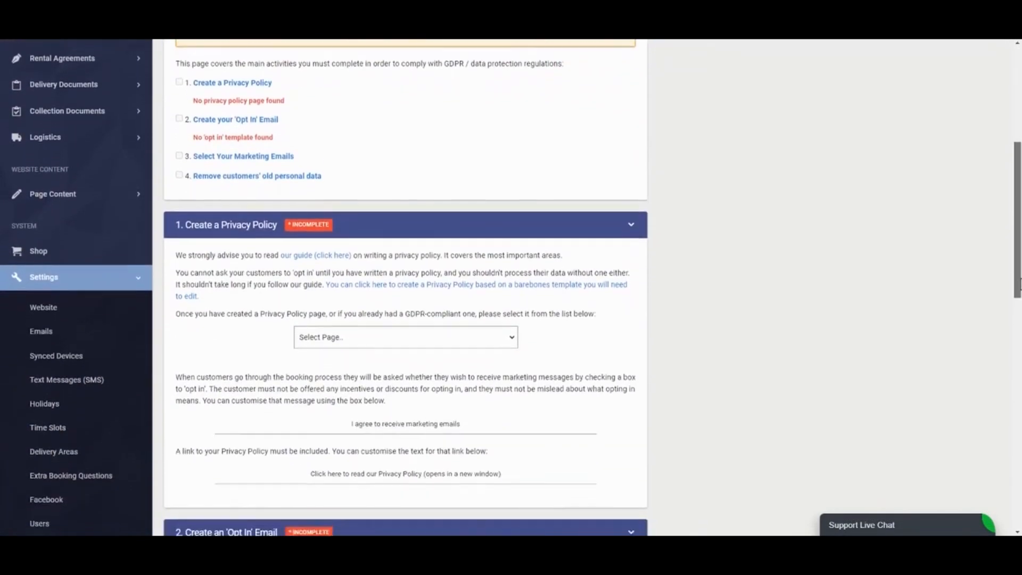
{"action": "scroll", "coordinate": [1013, 493], "scroll_direction": "down", "scroll_amount": 10}
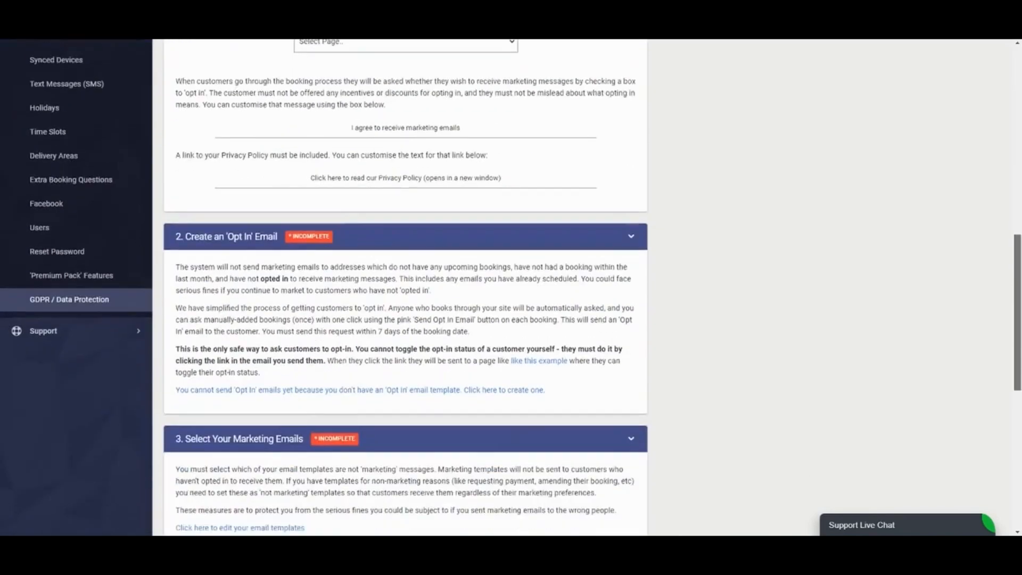
{"action": "left_click_drag", "start_coordinate": [1013, 489], "coordinate": [986, 186]}
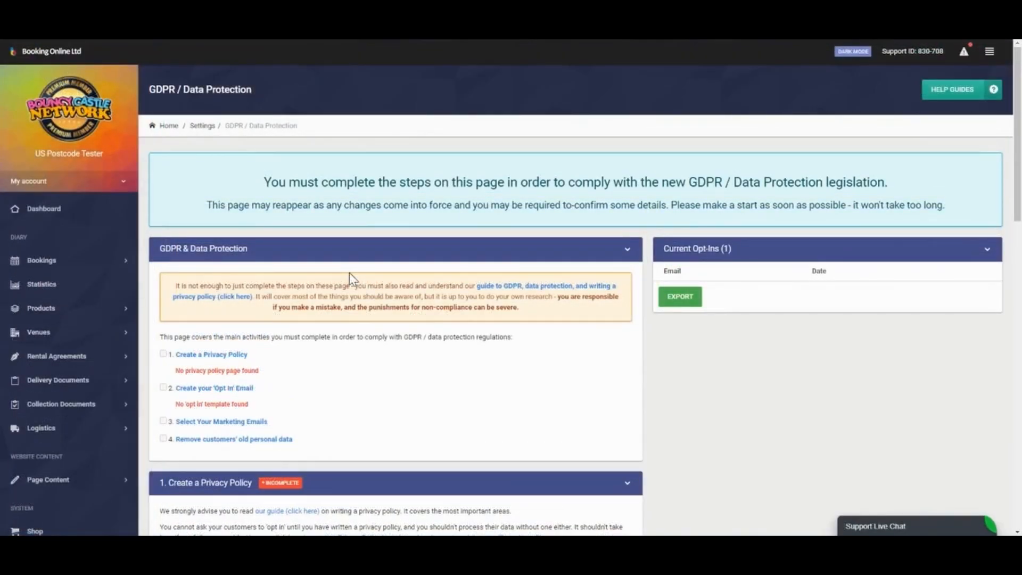
Step: Open the GDPR / Data Protection page from the system settings
{"action": "scroll", "coordinate": [64, 418], "scroll_direction": "down", "scroll_amount": 3}
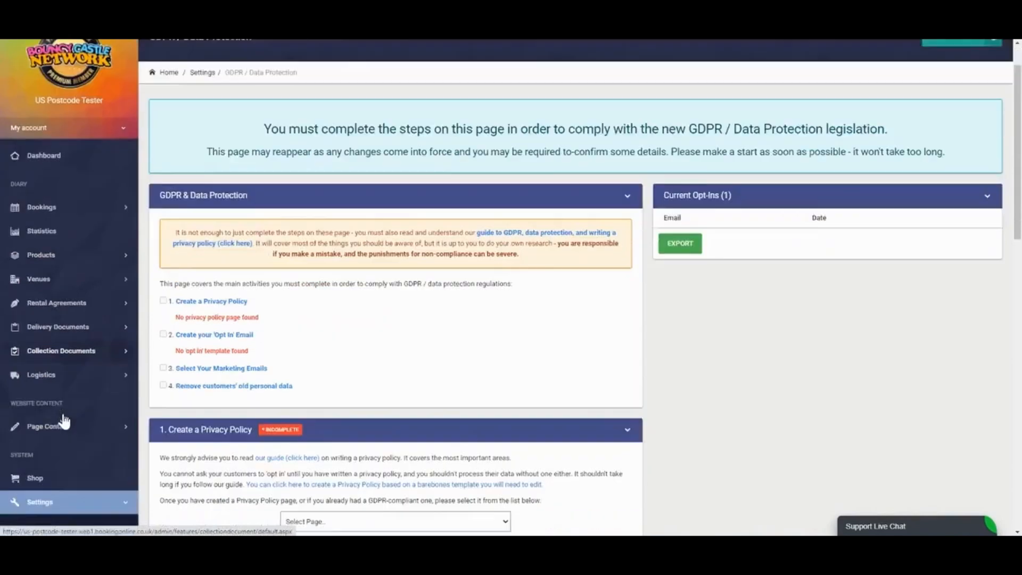
{"action": "scroll", "coordinate": [64, 405], "scroll_direction": "down", "scroll_amount": 5}
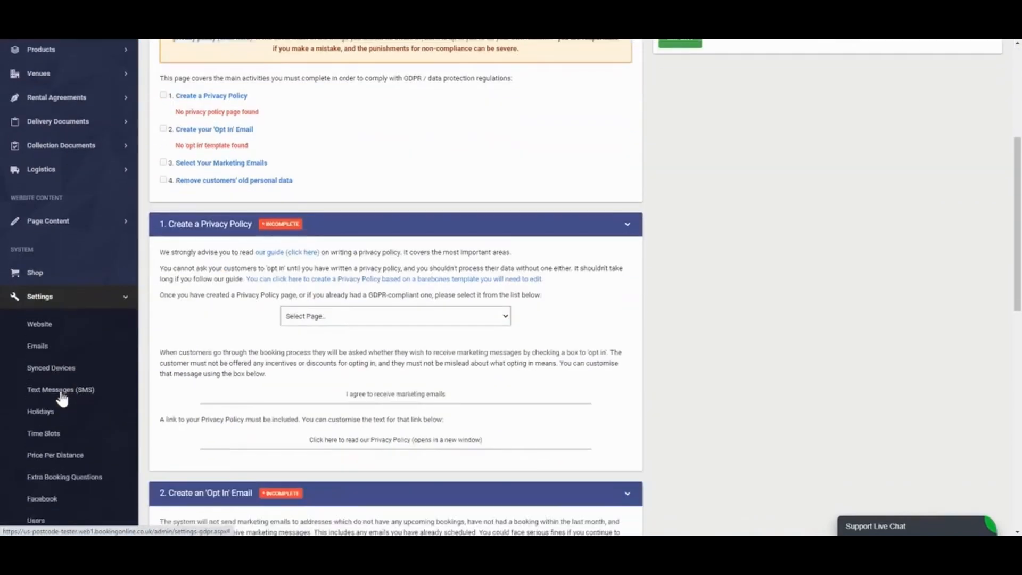
{"action": "scroll", "coordinate": [62, 398], "scroll_direction": "down", "scroll_amount": 2}
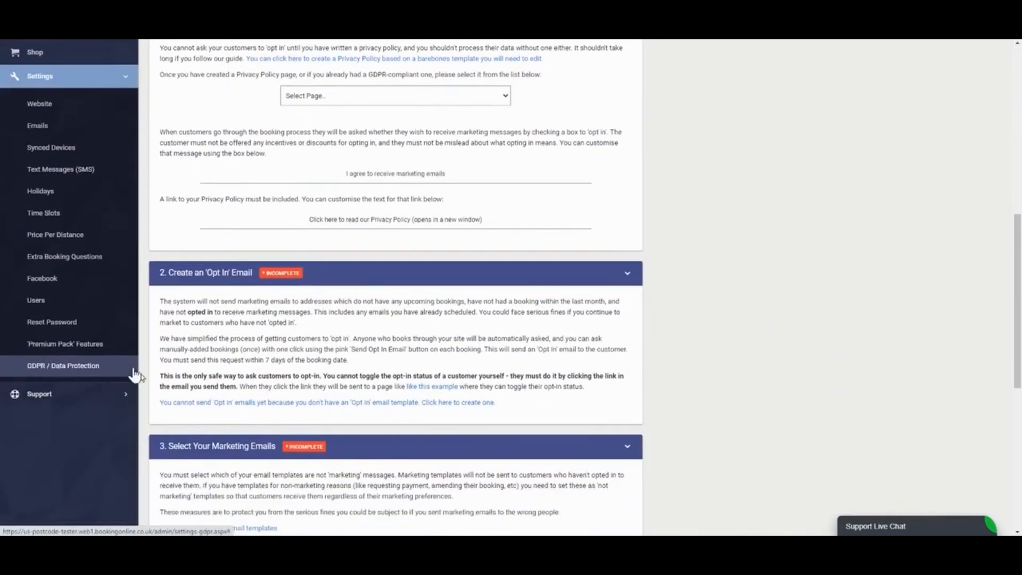
{"action": "left_click", "coordinate": [62, 373]}
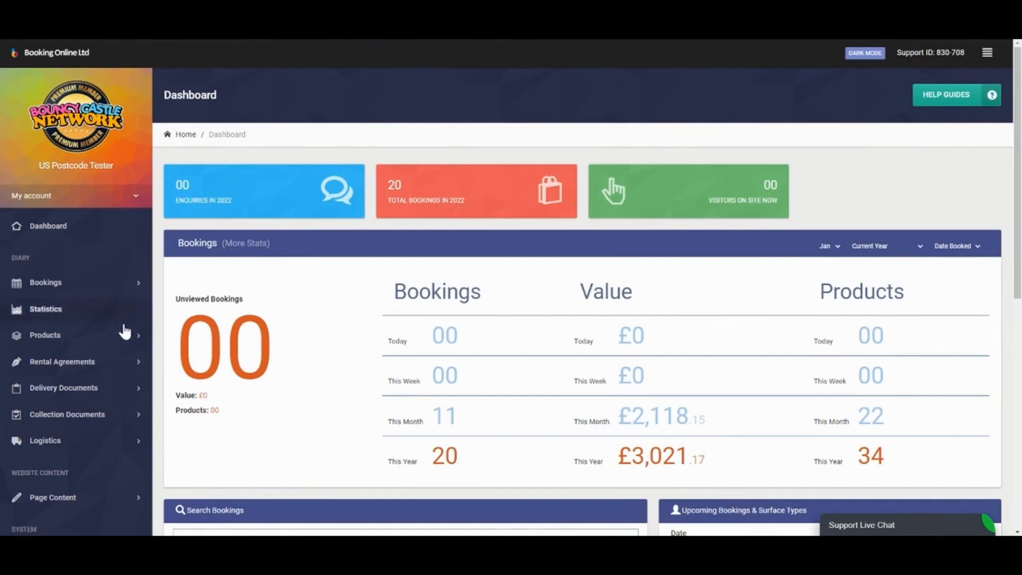
Step: Go to the product categories and open the Small Bounce Houses category for editing
{"action": "left_click", "coordinate": [111, 344]}
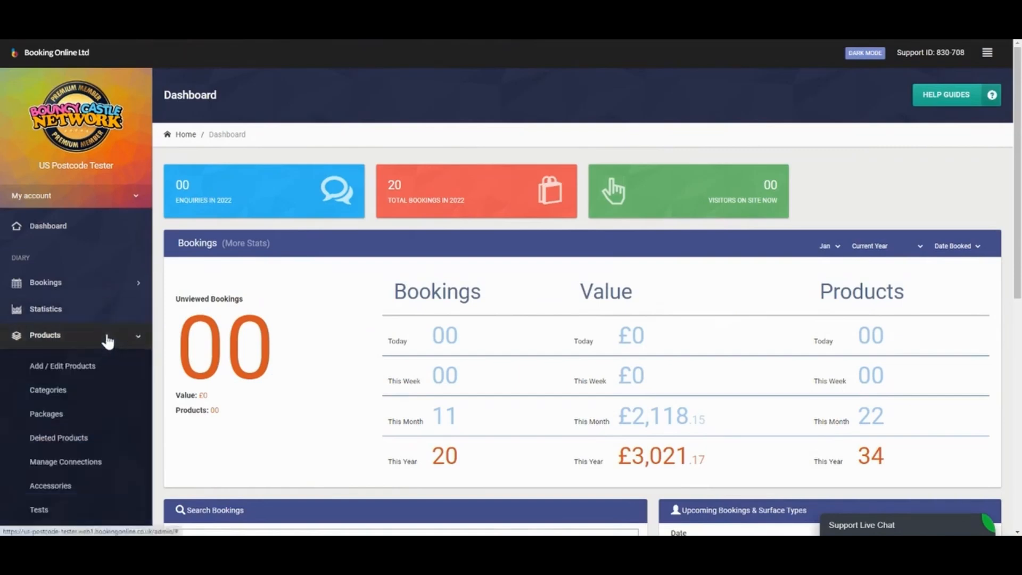
{"action": "left_click", "coordinate": [79, 390]}
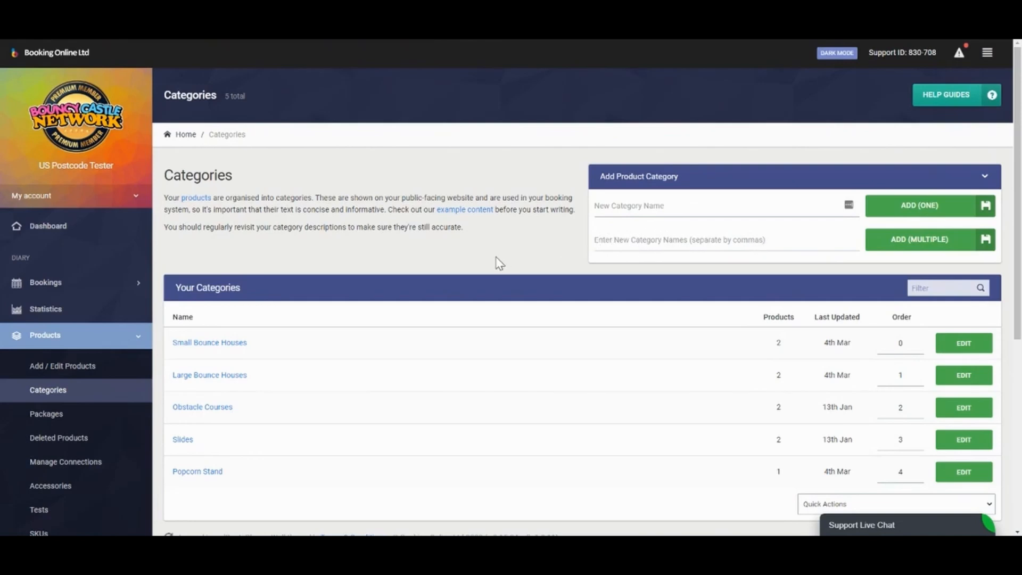
{"action": "left_click", "coordinate": [224, 344]}
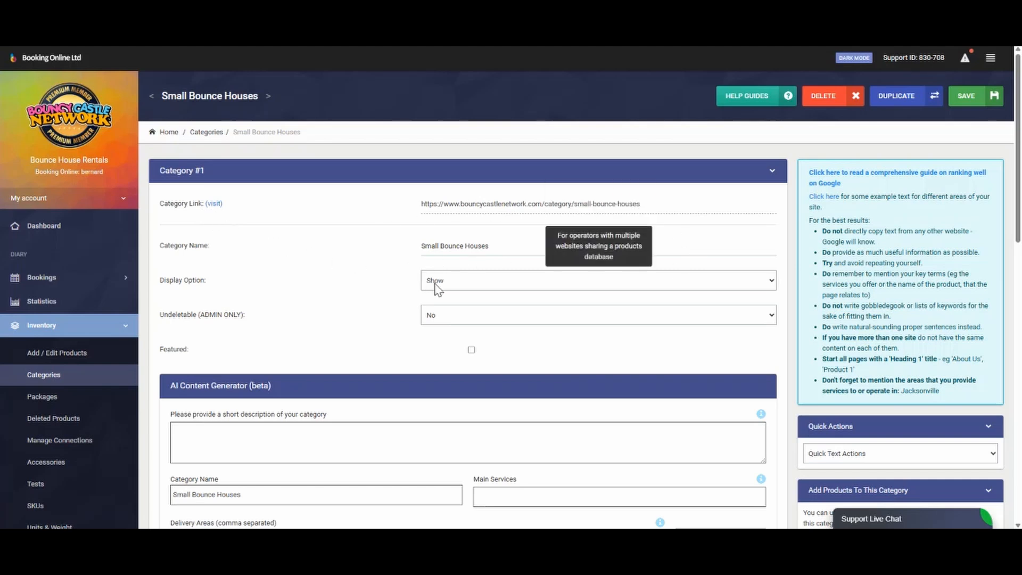
Step: Mark the Small Bounce Houses category as featured, keeping its display option on Show
{"action": "left_click", "coordinate": [466, 293]}
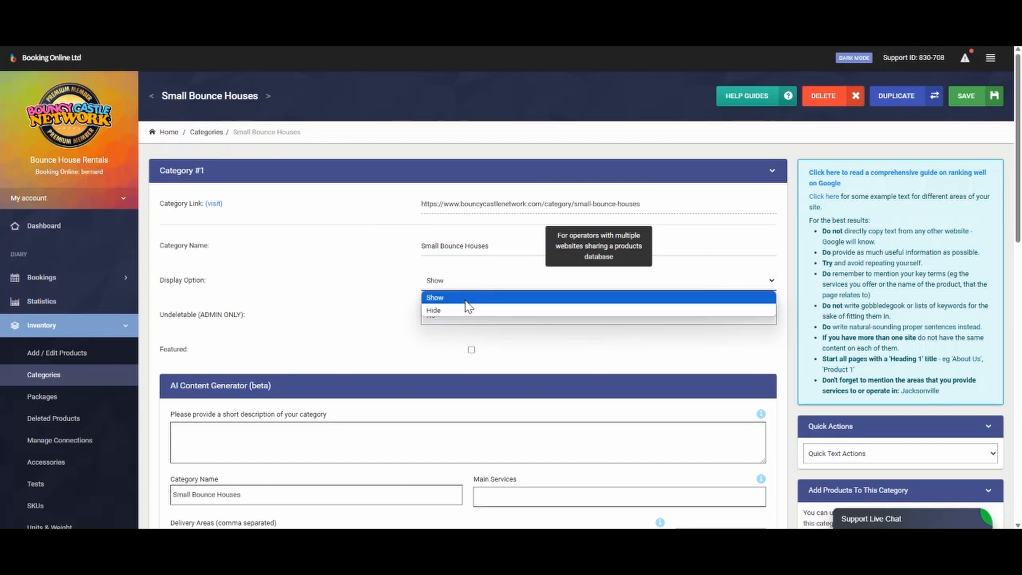
{"action": "left_click", "coordinate": [405, 291]}
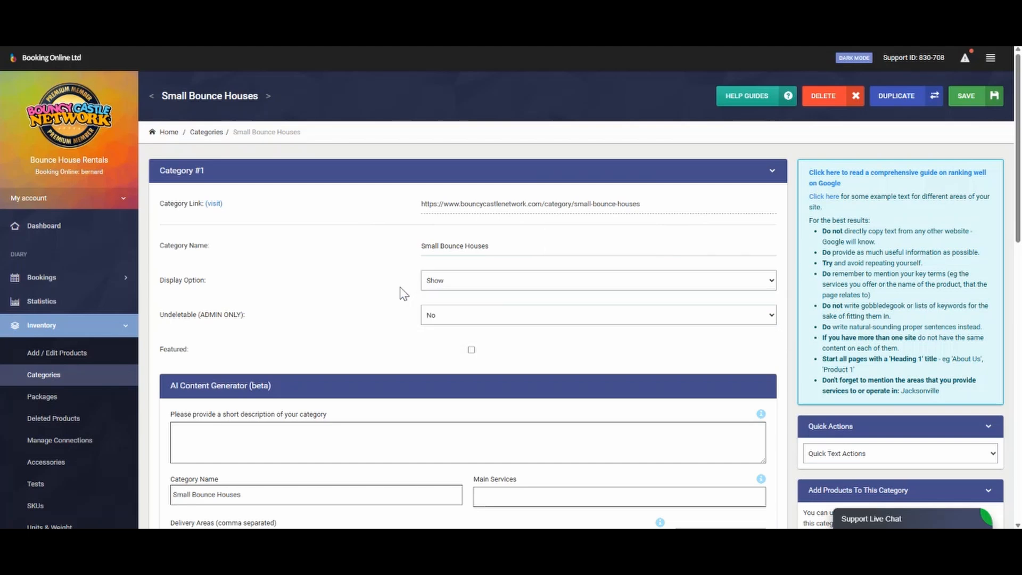
{"action": "left_click", "coordinate": [471, 350]}
Step: Look over the category's description, meta fields and assigned products, and open the list for adding and editing products
{"action": "left_click_drag", "start_coordinate": [1018, 199], "coordinate": [1021, 424]}
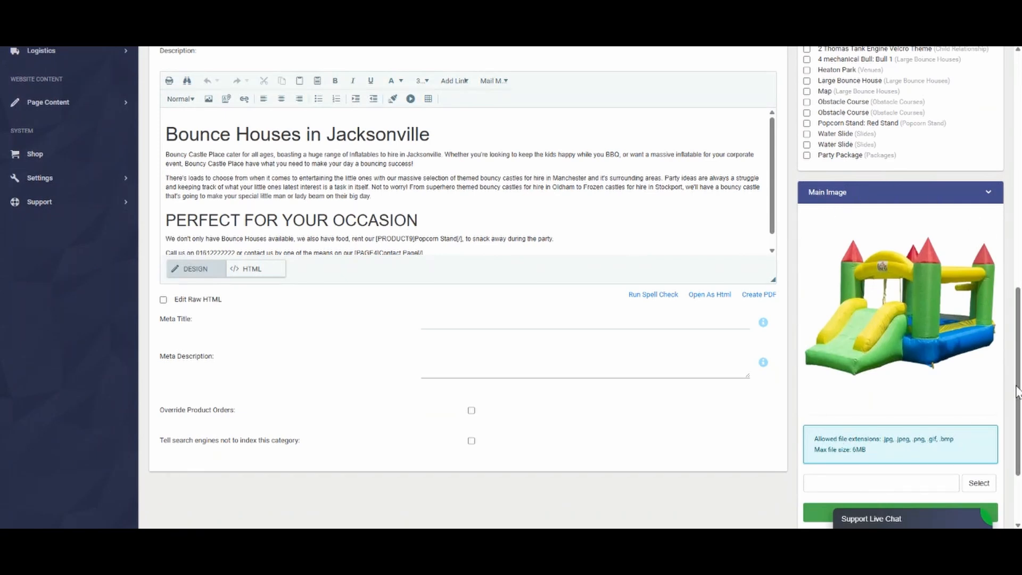
{"action": "left_click_drag", "start_coordinate": [1018, 392], "coordinate": [1018, 314]}
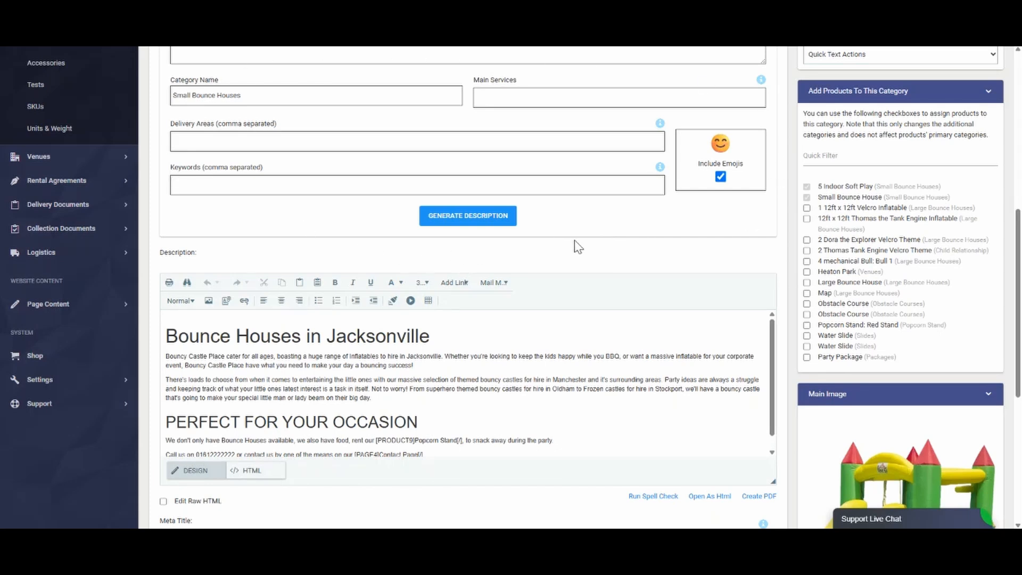
{"action": "left_click_drag", "start_coordinate": [1017, 266], "coordinate": [1011, 150]}
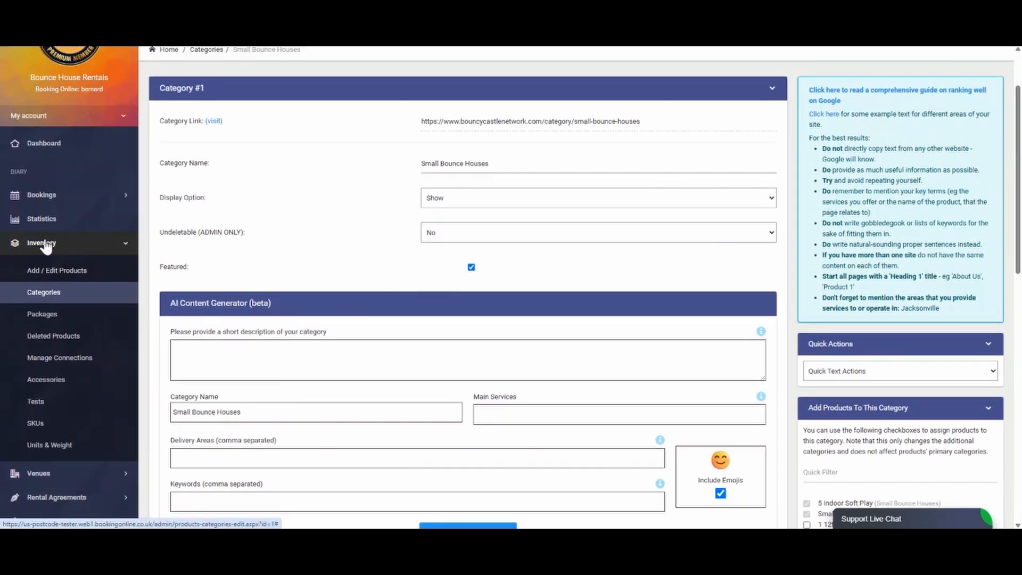
{"action": "left_click", "coordinate": [63, 273]}
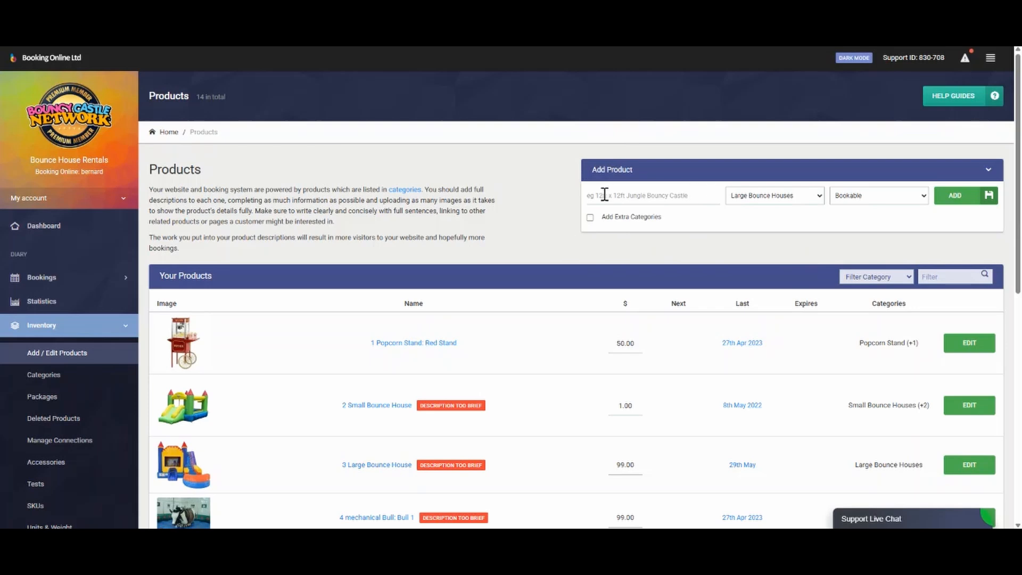
Step: Check the category and type choices for a new product, keeping Large Bounce Houses and Bookable
{"action": "left_click", "coordinate": [744, 198]}
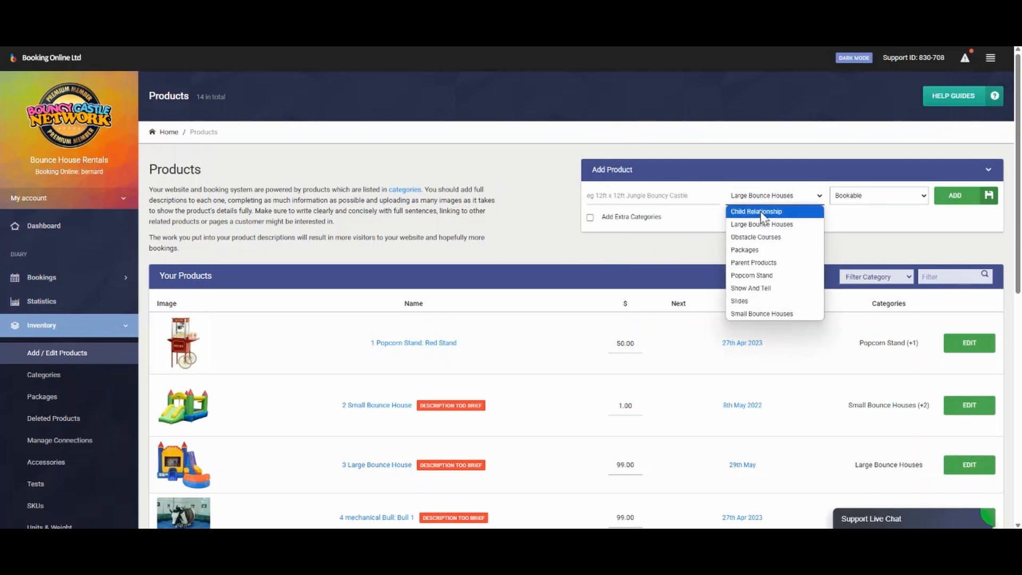
{"action": "left_click", "coordinate": [760, 208]}
{"action": "left_click", "coordinate": [848, 200]}
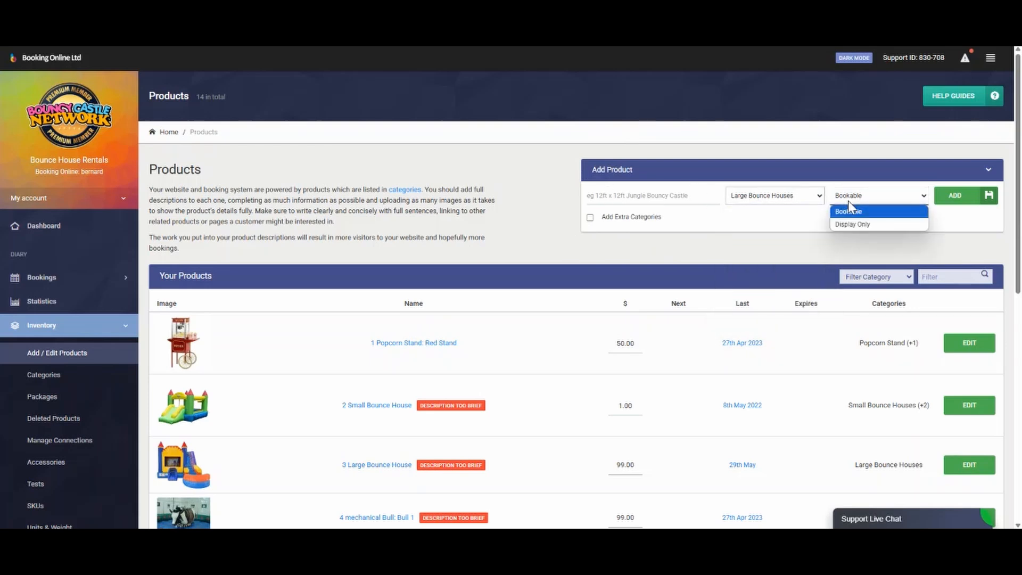
{"action": "left_click", "coordinate": [850, 207]}
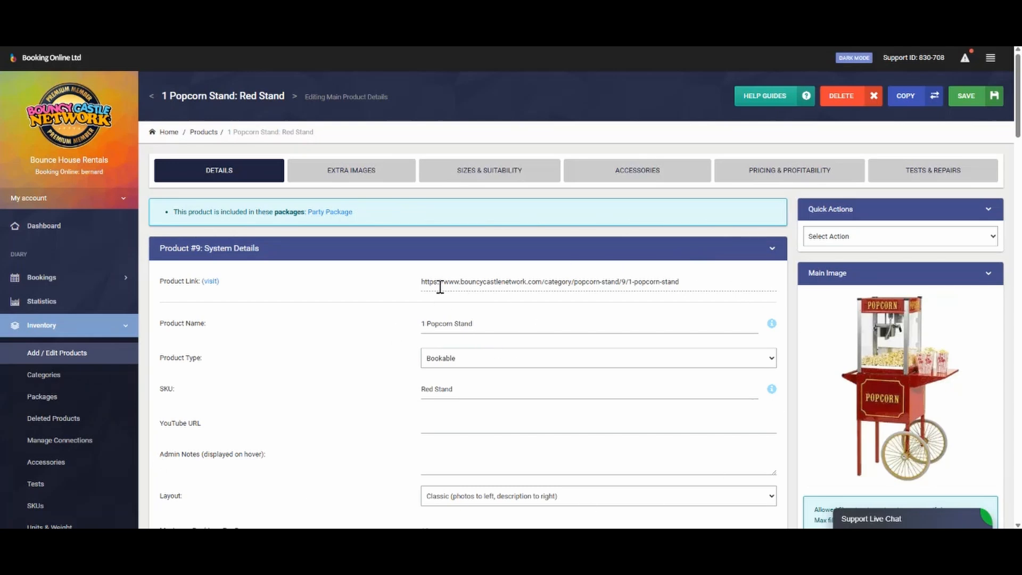
Step: Keep the popcorn stand's product type as Bookable and set its maximum bookings per day to 3
{"action": "left_click", "coordinate": [482, 364]}
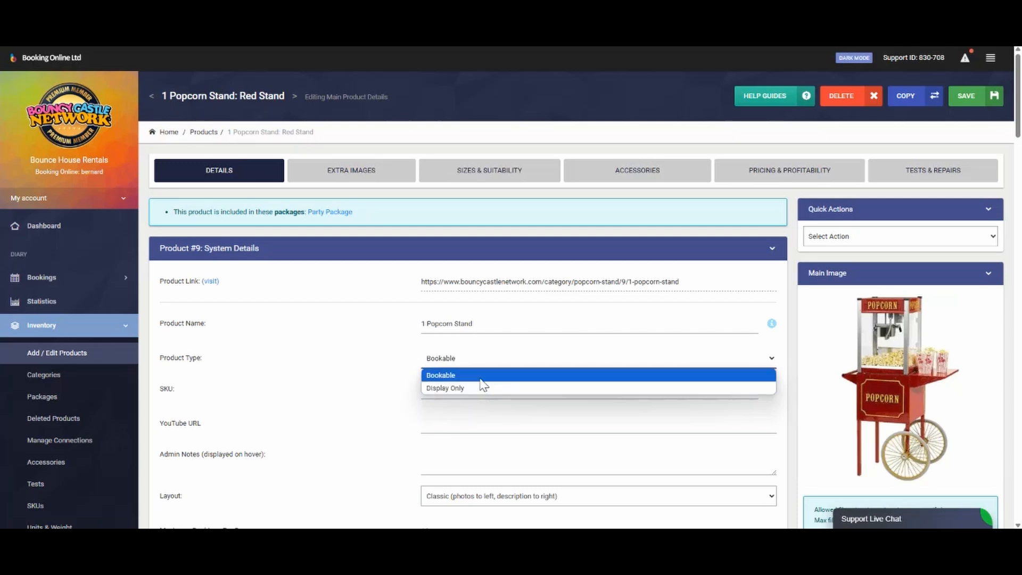
{"action": "left_click", "coordinate": [407, 347]}
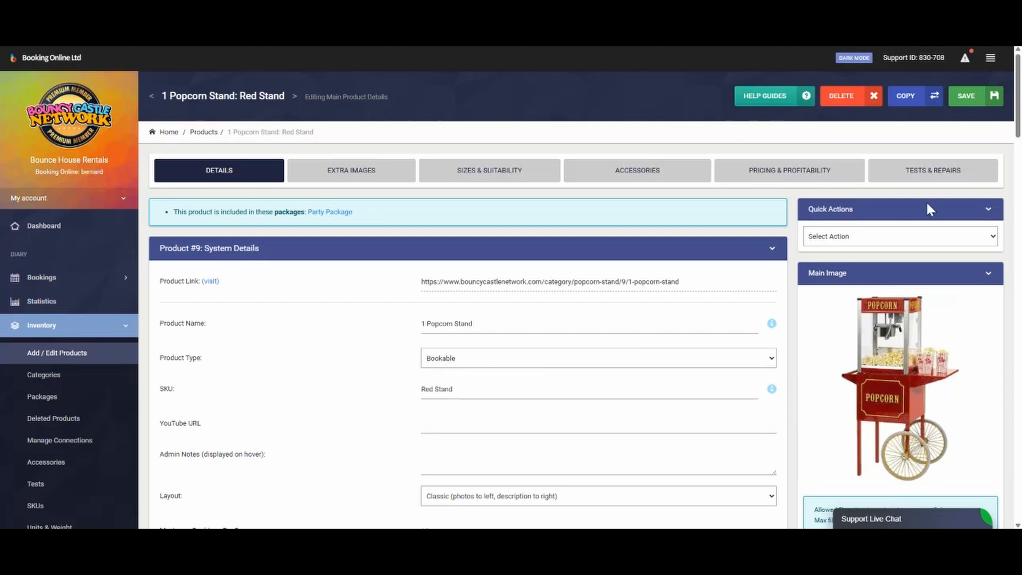
{"action": "scroll", "coordinate": [977, 201], "scroll_direction": "down", "scroll_amount": 4}
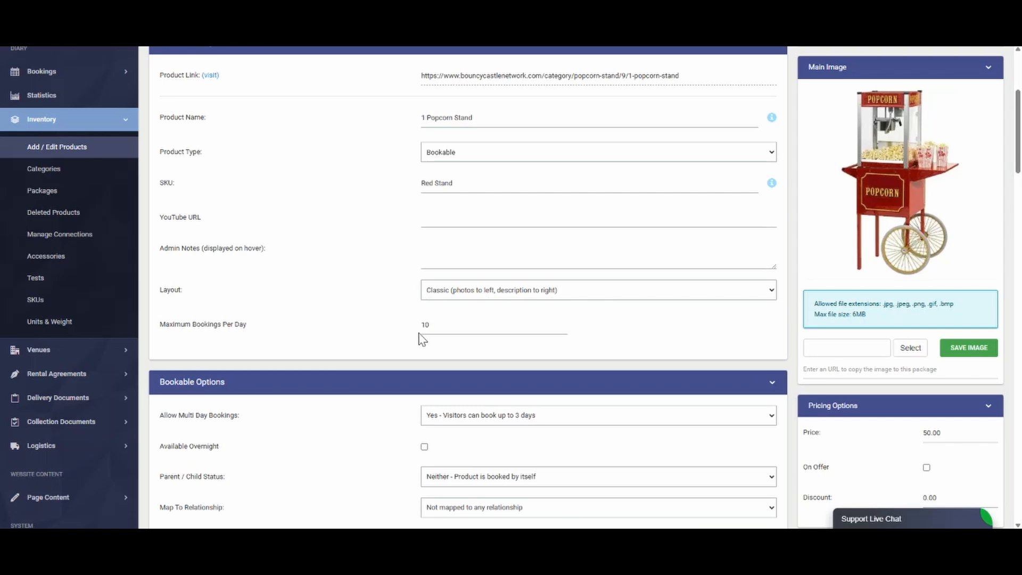
{"action": "double_click", "coordinate": [426, 328]}
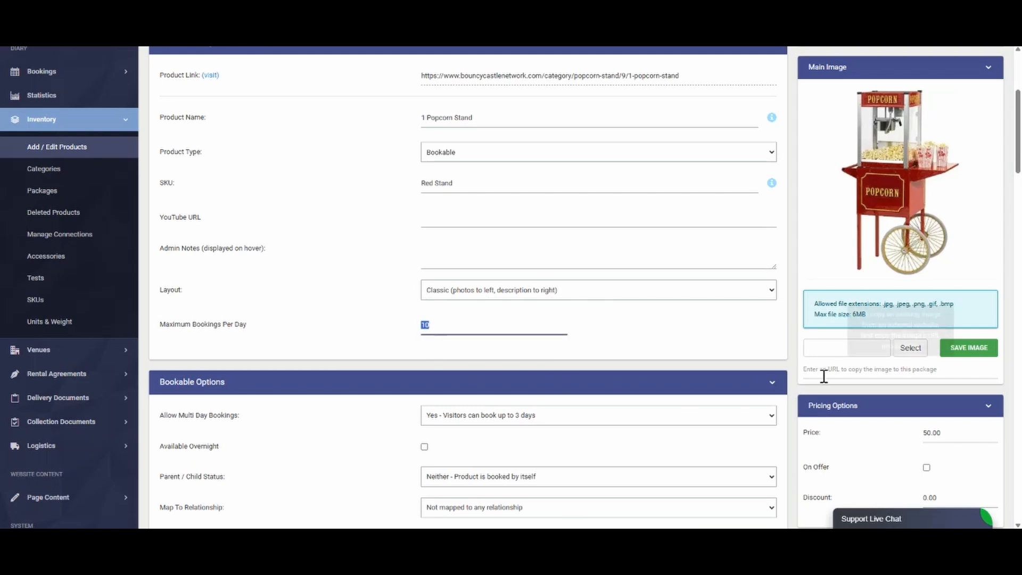
{"action": "left_click", "coordinate": [715, 340]}
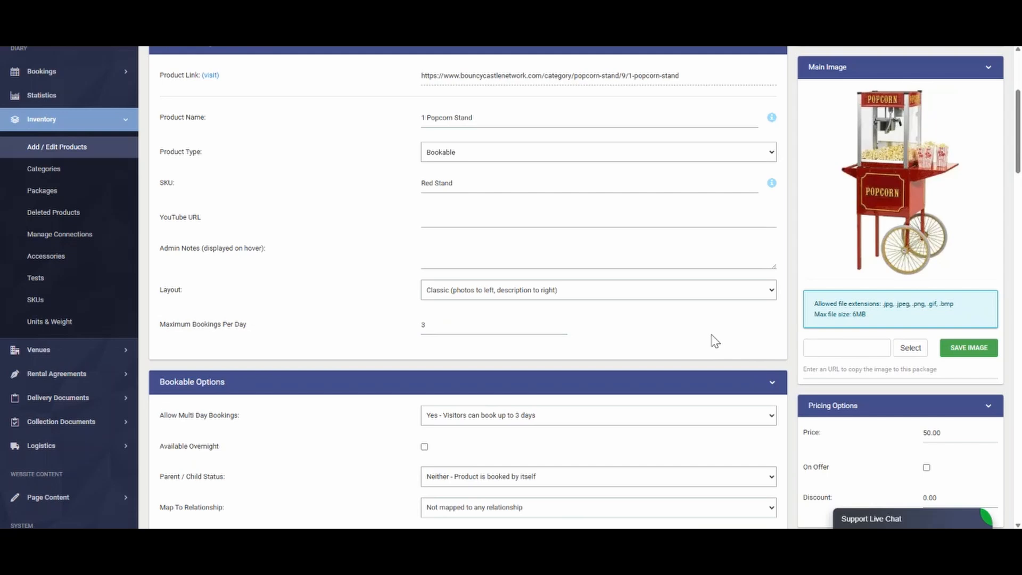
Step: Set the popcorn stand's multi-day bookings option to "Yes - Visitors can book up to 3 days"
{"action": "scroll", "coordinate": [713, 338], "scroll_direction": "down", "scroll_amount": 3}
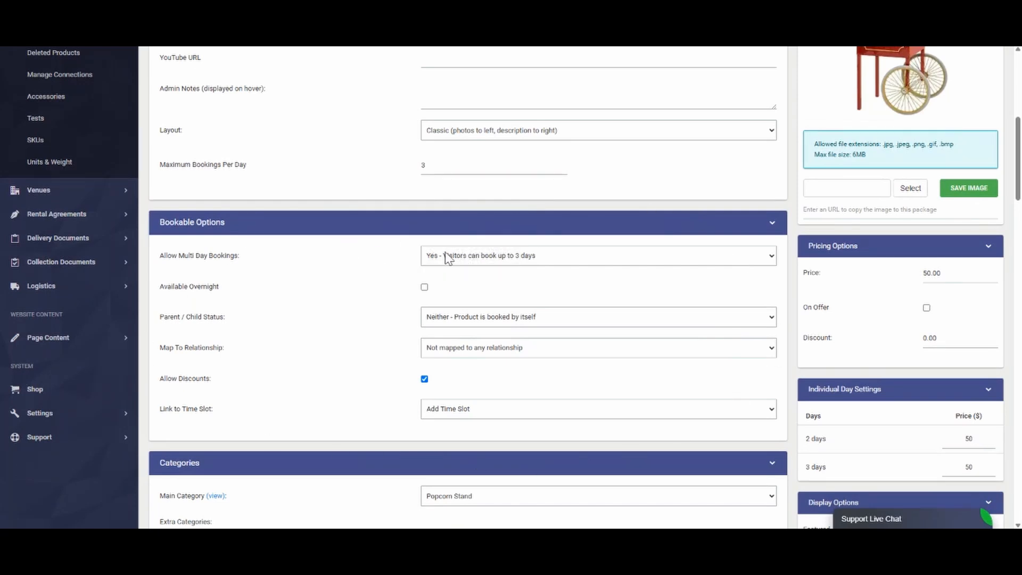
{"action": "left_click", "coordinate": [517, 260]}
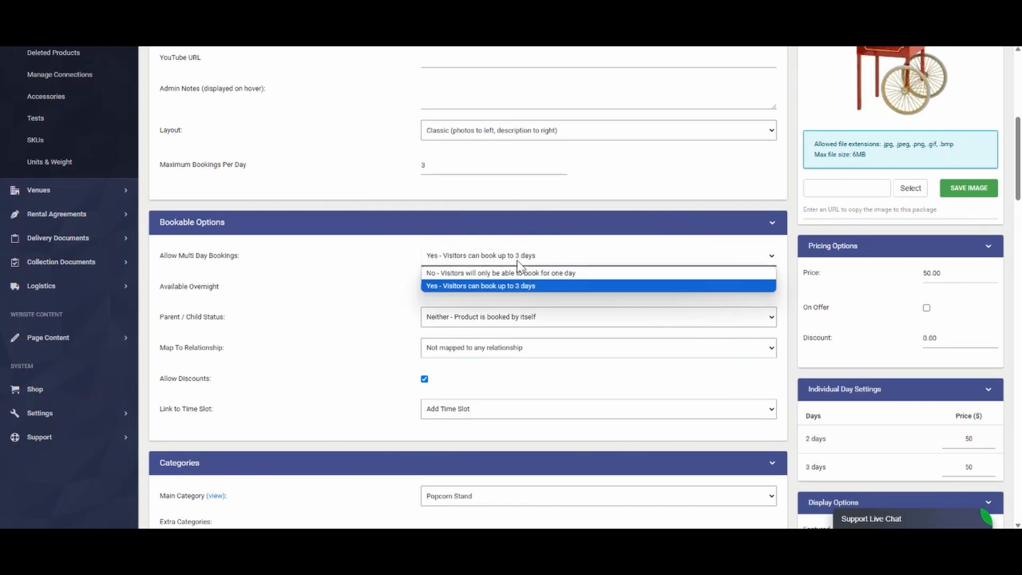
{"action": "left_click", "coordinate": [519, 287]}
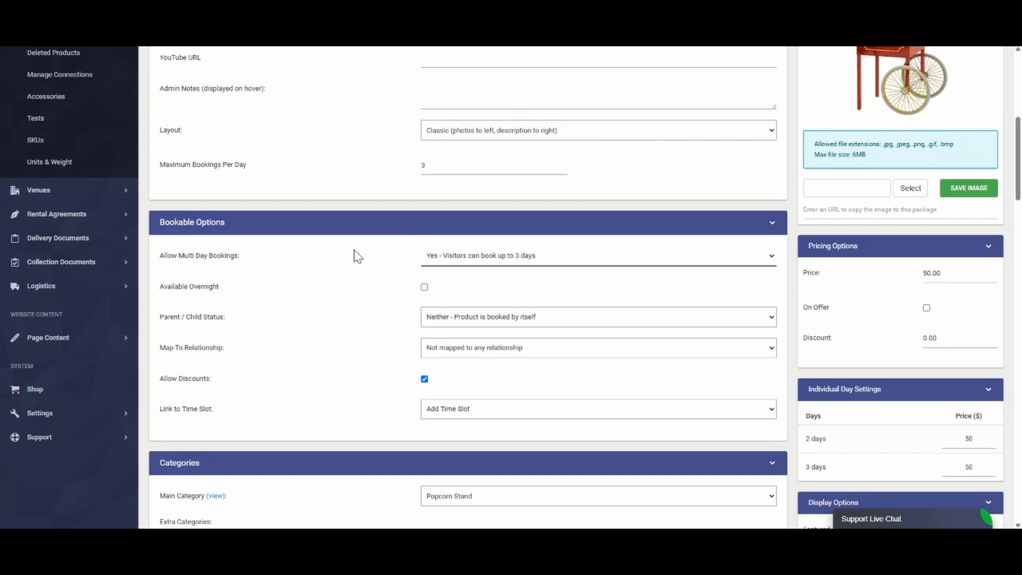
Step: Open the Multi Day section of the website settings and toggle the per-product, per-day prices option
{"action": "left_click", "coordinate": [67, 416]}
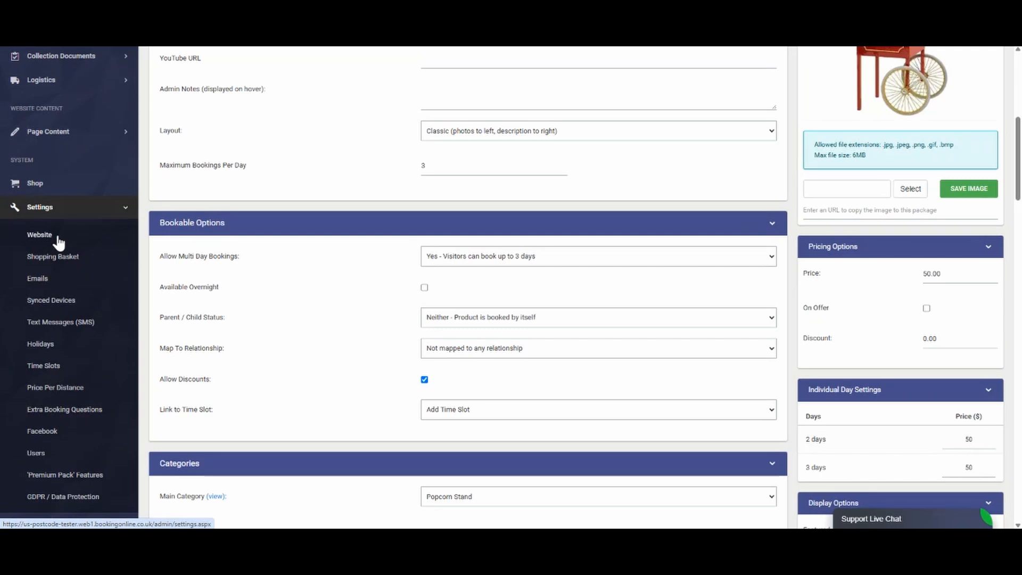
{"action": "left_click", "coordinate": [57, 239]}
{"action": "left_click", "coordinate": [360, 171]}
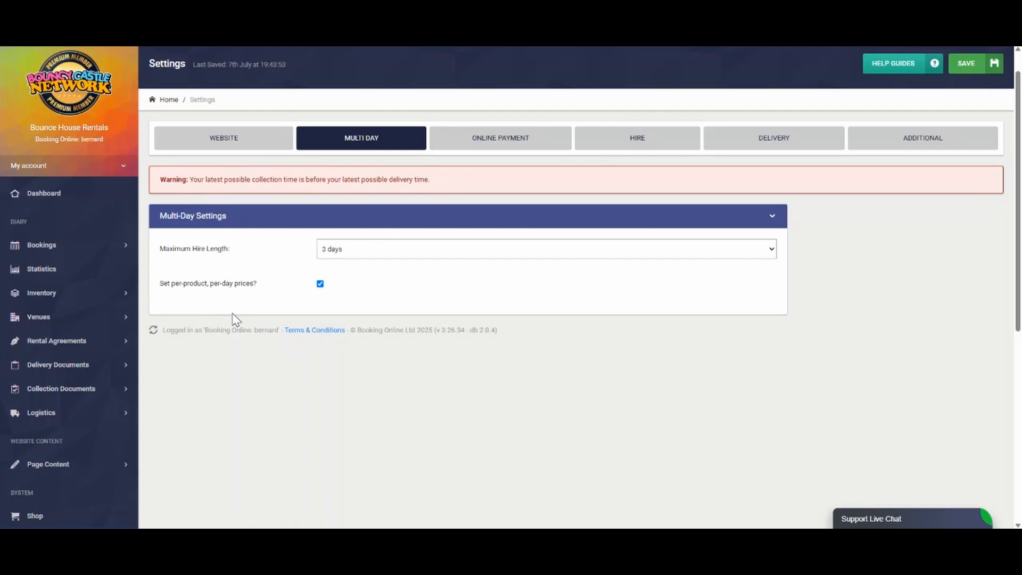
{"action": "left_click", "coordinate": [320, 285]}
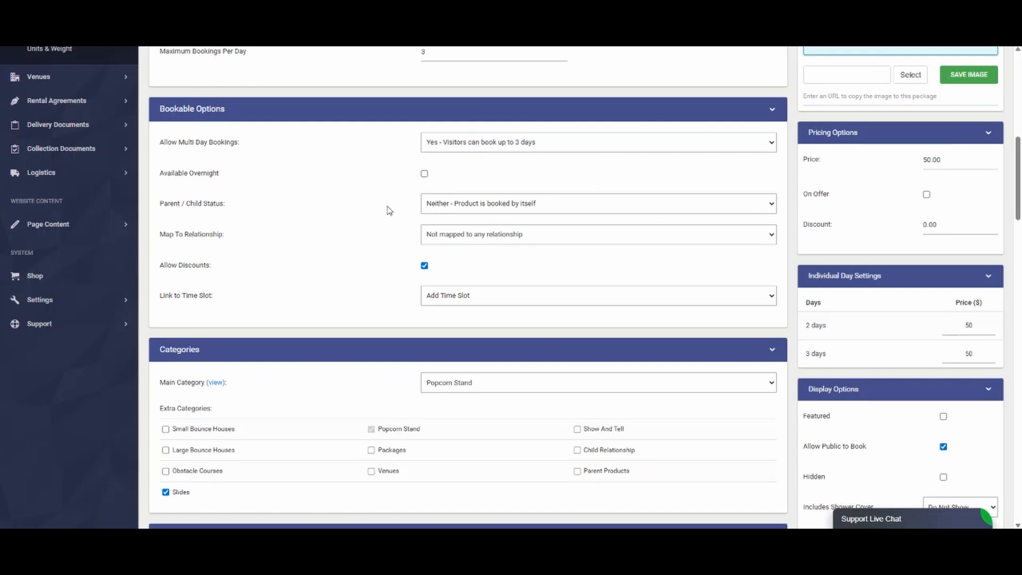
Step: Turn off Allow Discounts in the popcorn stand's bookable options
{"action": "scroll", "coordinate": [389, 211], "scroll_direction": "down", "scroll_amount": 1}
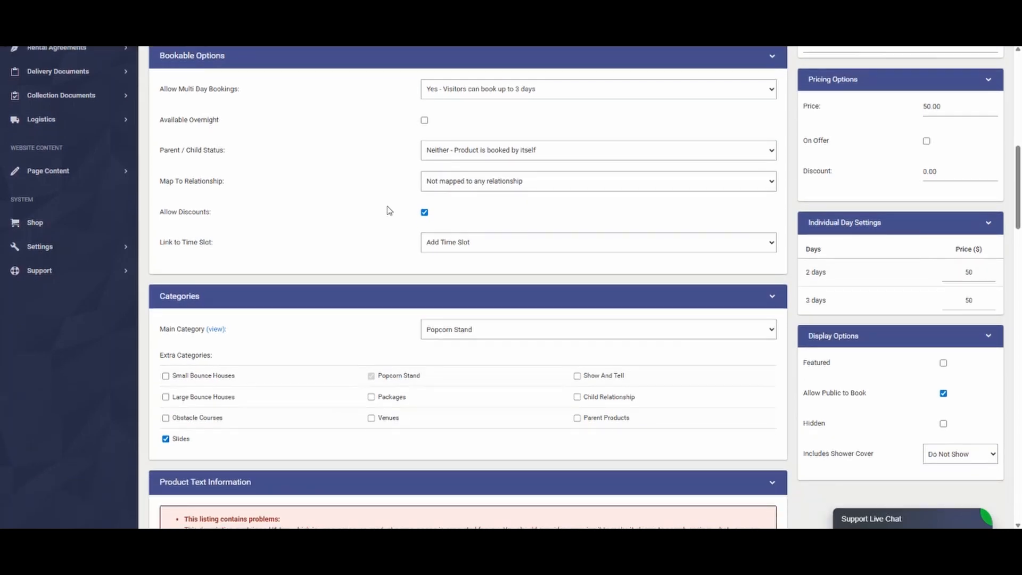
{"action": "left_click", "coordinate": [425, 213]}
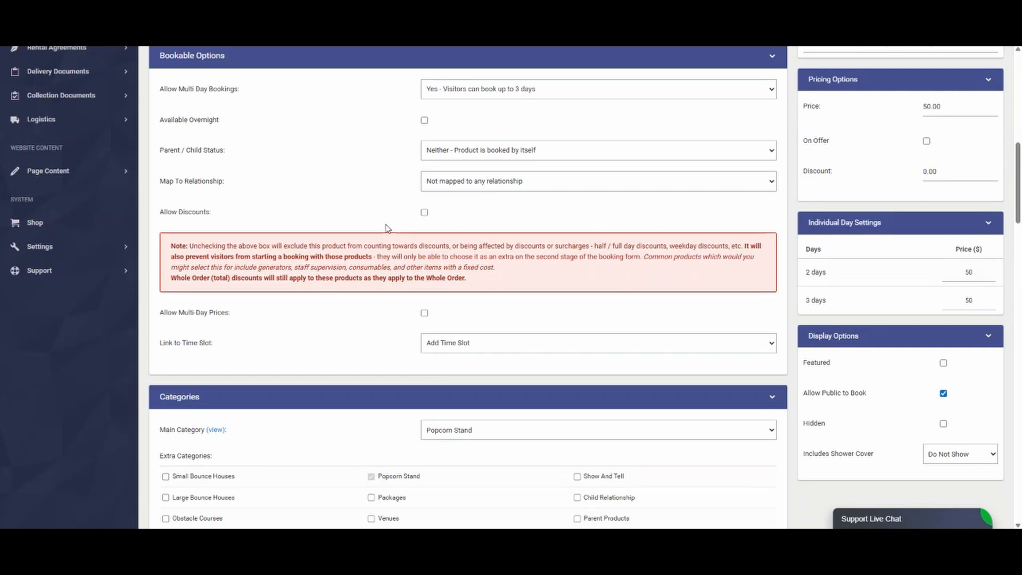
Step: Allow discounts on the popcorn stand and add it to the Show And Tell and Packages extra categories
{"action": "left_click", "coordinate": [425, 212]}
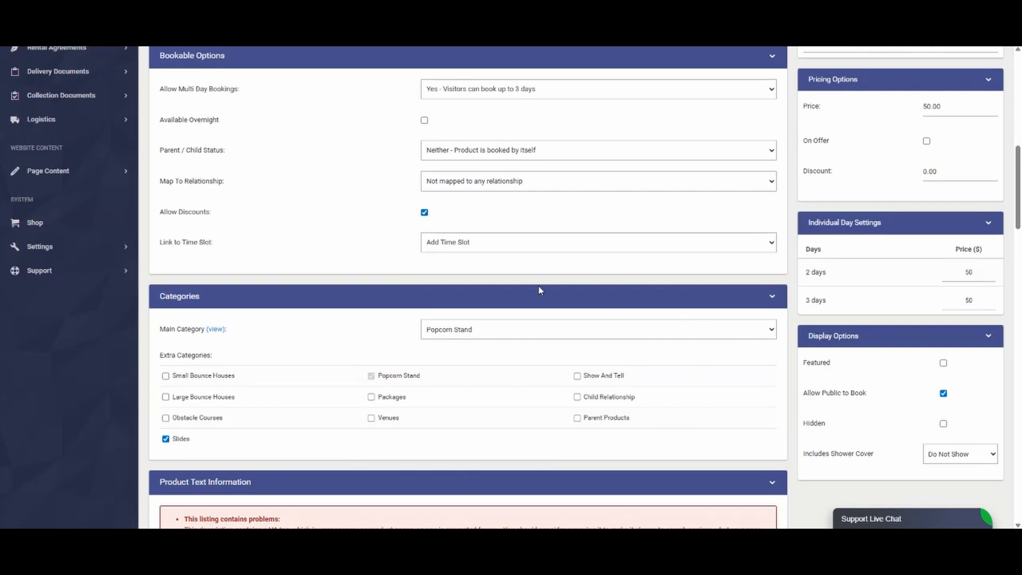
{"action": "left_click", "coordinate": [446, 333]}
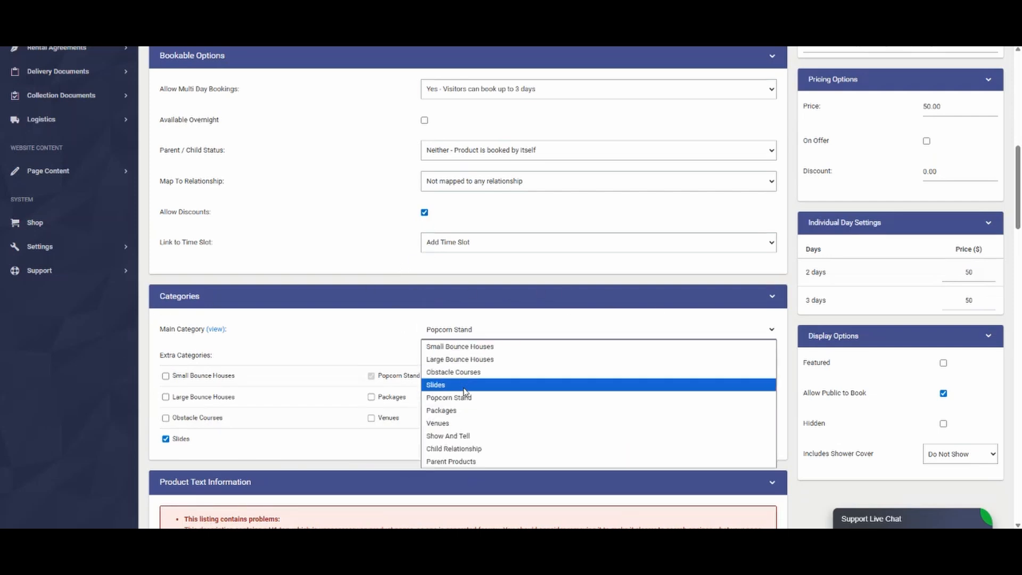
{"action": "left_click", "coordinate": [465, 334]}
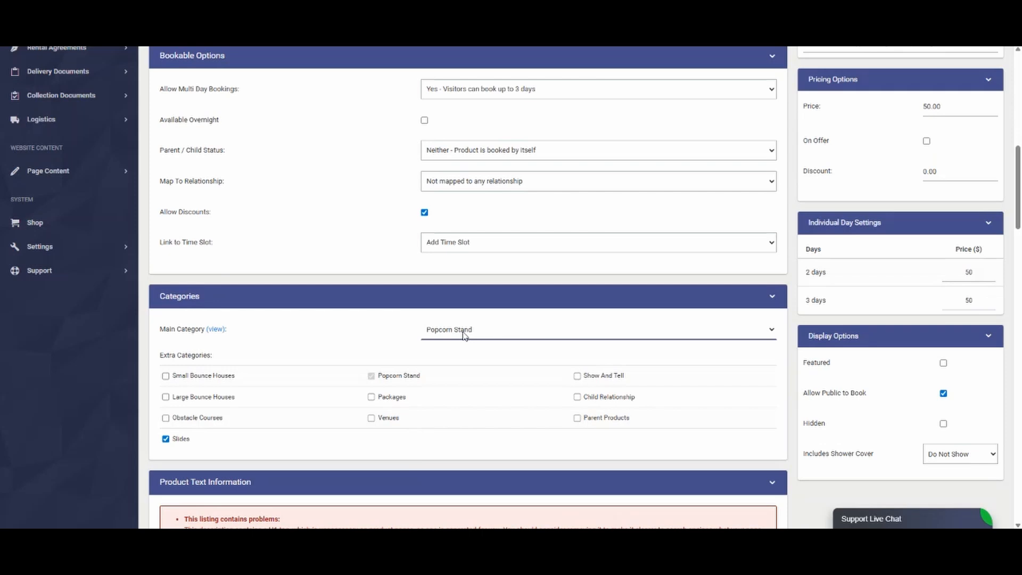
{"action": "left_click", "coordinate": [600, 379]}
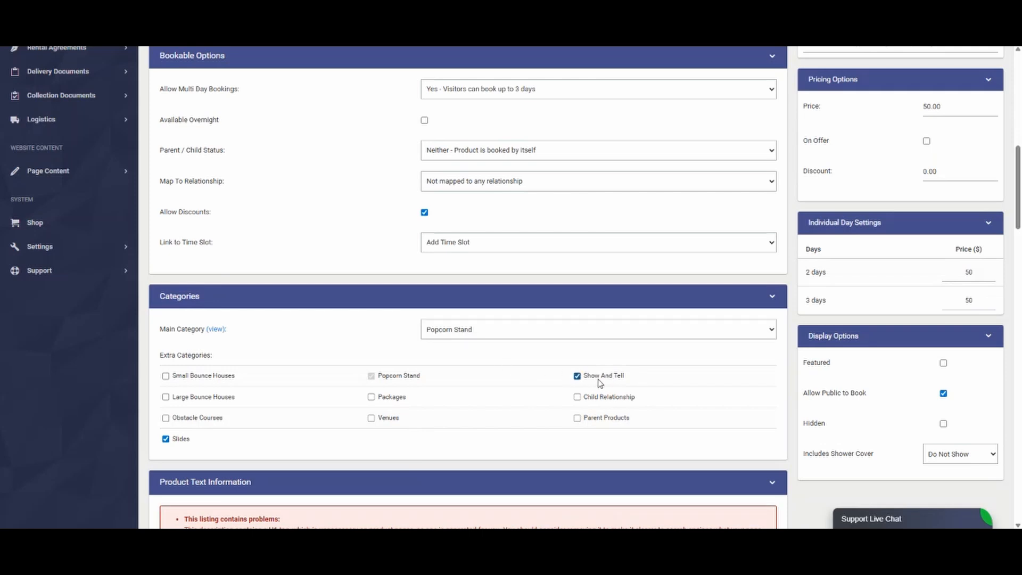
{"action": "left_click", "coordinate": [387, 399]}
Step: Put the popcorn stand on offer with a discount of 2 and set its 3-day price to 300
{"action": "scroll", "coordinate": [414, 470], "scroll_direction": "down", "scroll_amount": 7}
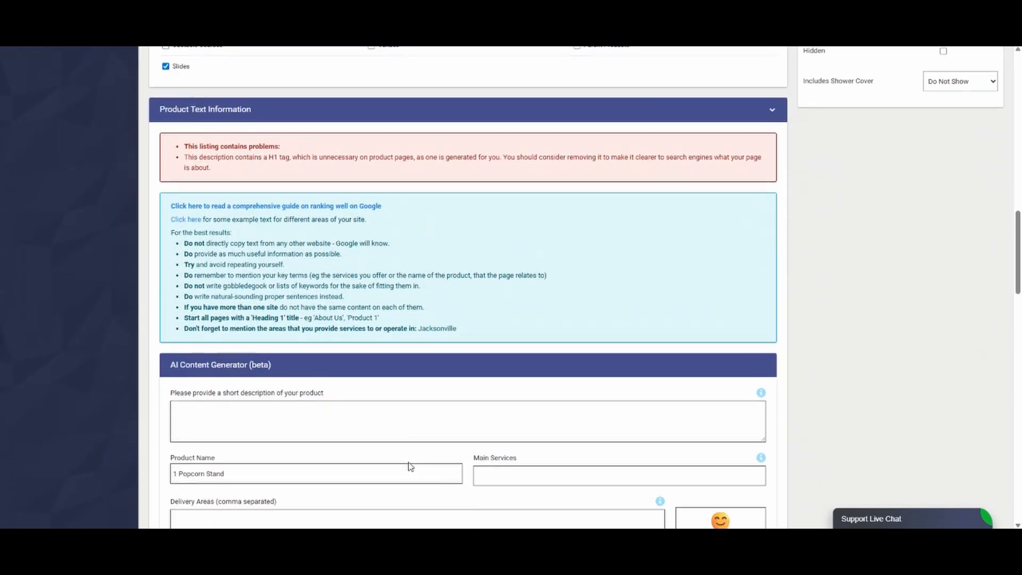
{"action": "scroll", "coordinate": [410, 466], "scroll_direction": "down", "scroll_amount": 12}
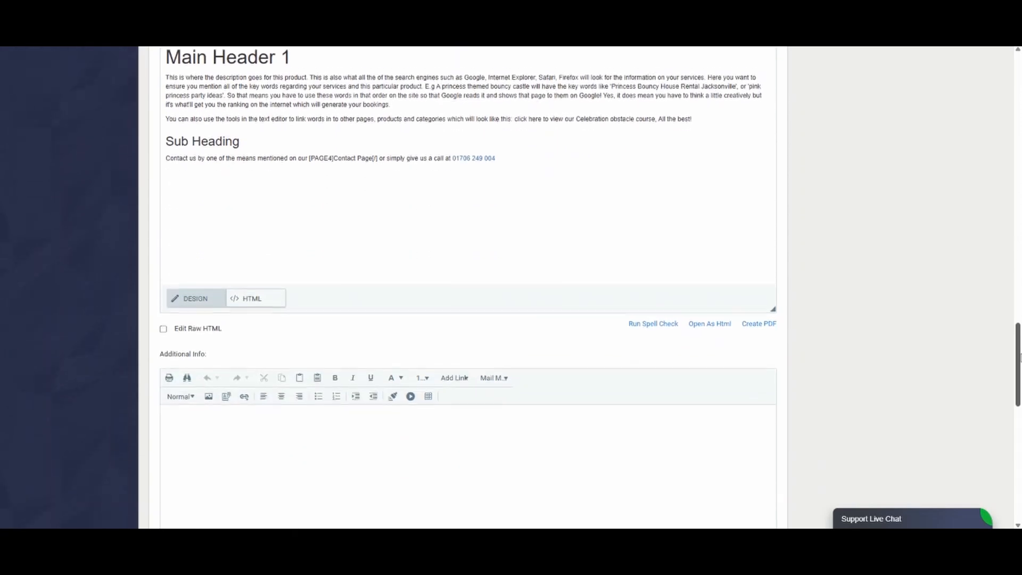
{"action": "left_click_drag", "start_coordinate": [1019, 357], "coordinate": [1018, 110]}
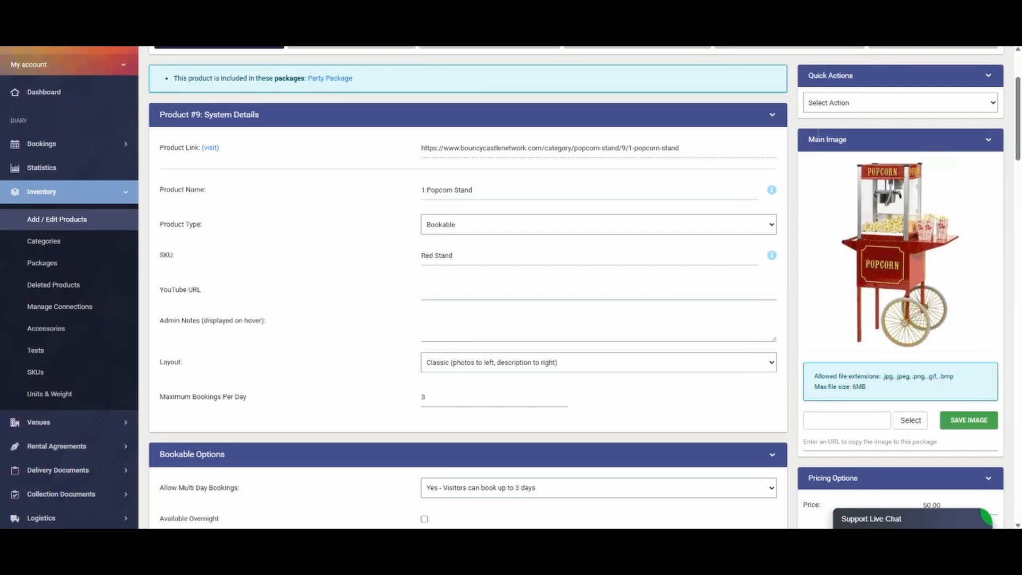
{"action": "left_click_drag", "start_coordinate": [1017, 103], "coordinate": [1019, 167]}
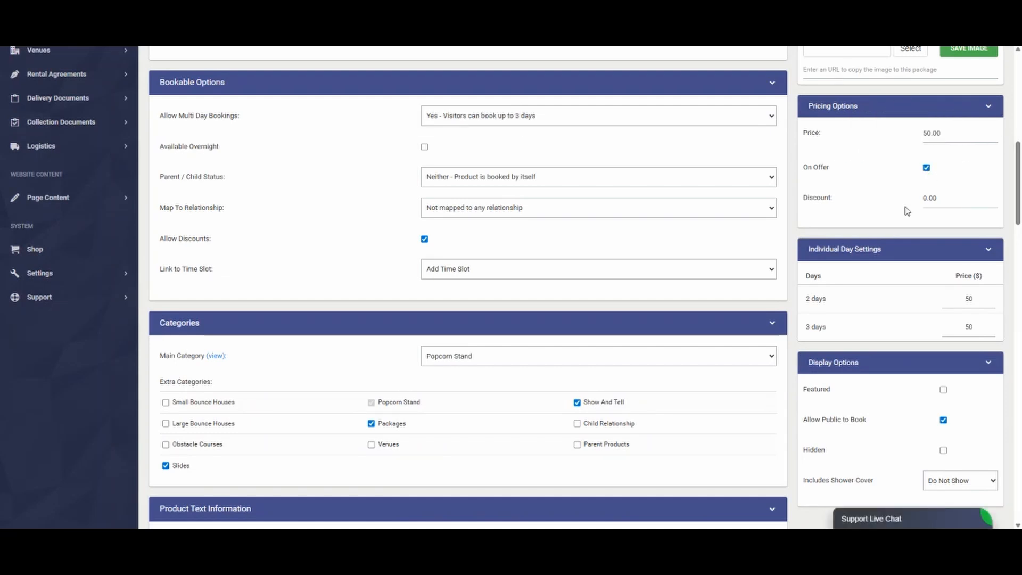
{"action": "left_click", "coordinate": [925, 198]}
{"action": "type", "text": "2"}
{"action": "double_click", "coordinate": [965, 298]}
{"action": "left_click", "coordinate": [976, 301]}
{"action": "left_click_drag", "start_coordinate": [968, 324], "coordinate": [958, 323]}
{"action": "type", "text": "300"}
{"action": "left_click", "coordinate": [943, 352]}
Step: Mark the popcorn stand as Featured in its display options
{"action": "scroll", "coordinate": [943, 353], "scroll_direction": "down", "scroll_amount": 3}
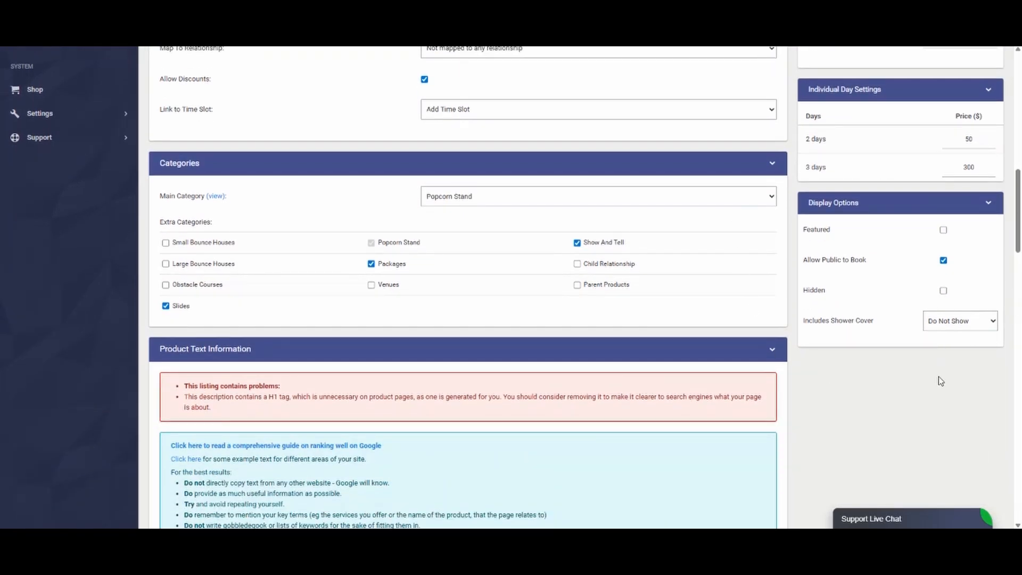
{"action": "left_click", "coordinate": [943, 230]}
{"action": "mouse_move", "coordinate": [906, 288]}
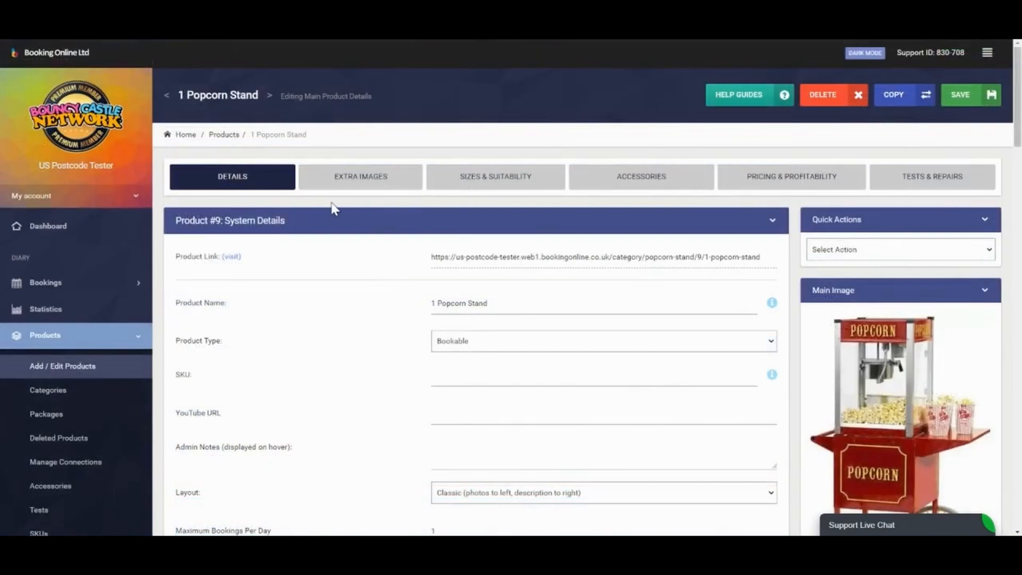
Step: Look through the popcorn stand's extra images, sizes and suitability, pricing and profitability, and tests and repairs pages
{"action": "left_click", "coordinate": [364, 187]}
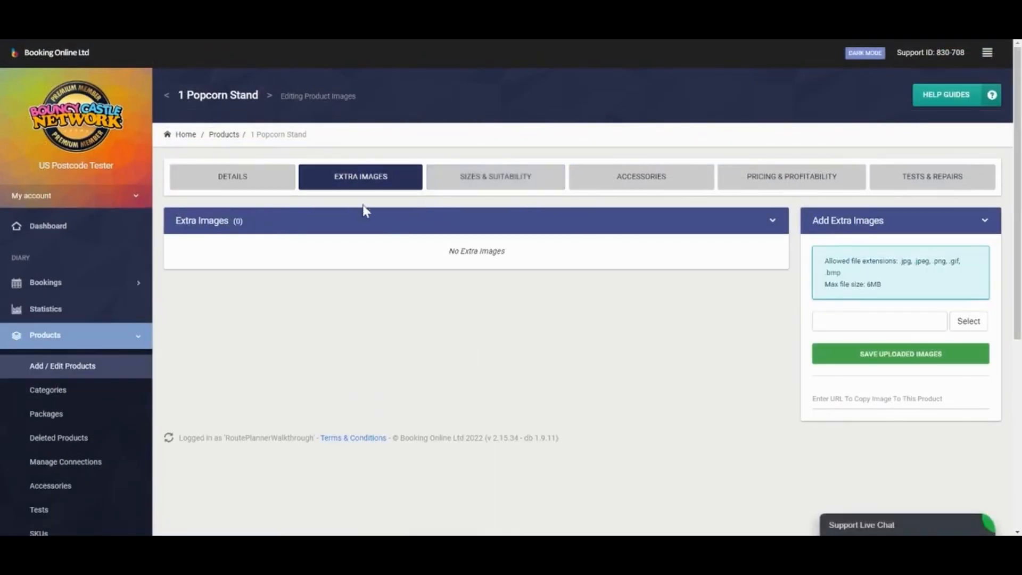
{"action": "left_click", "coordinate": [506, 186]}
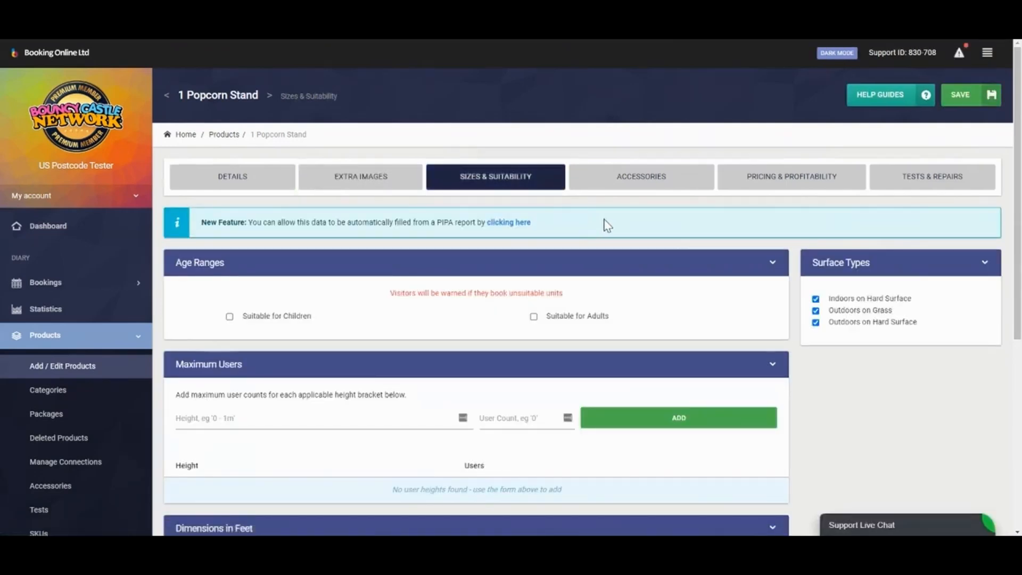
{"action": "scroll", "coordinate": [634, 175], "scroll_direction": "down", "scroll_amount": 2}
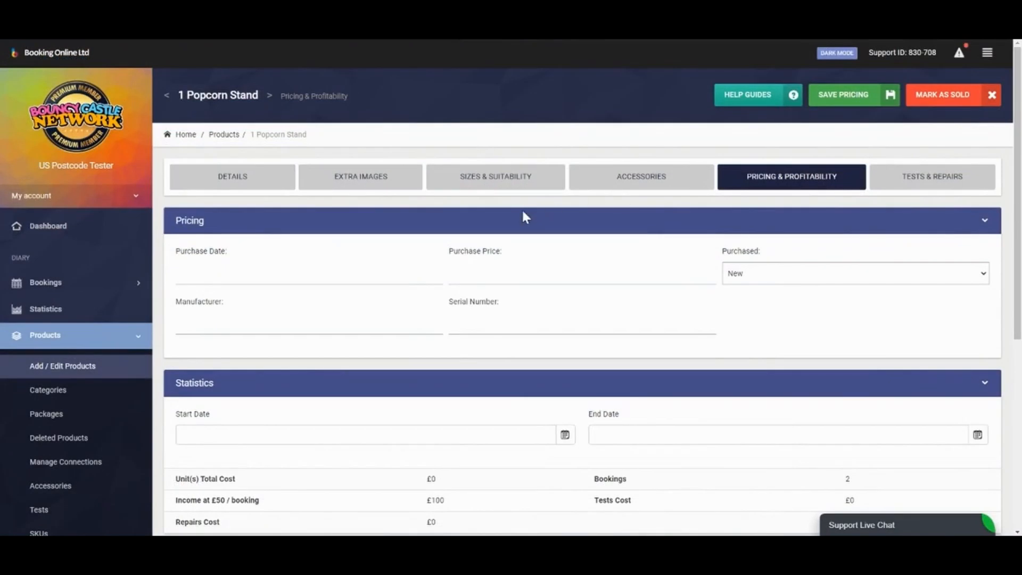
{"action": "scroll", "coordinate": [525, 211], "scroll_direction": "down", "scroll_amount": 3}
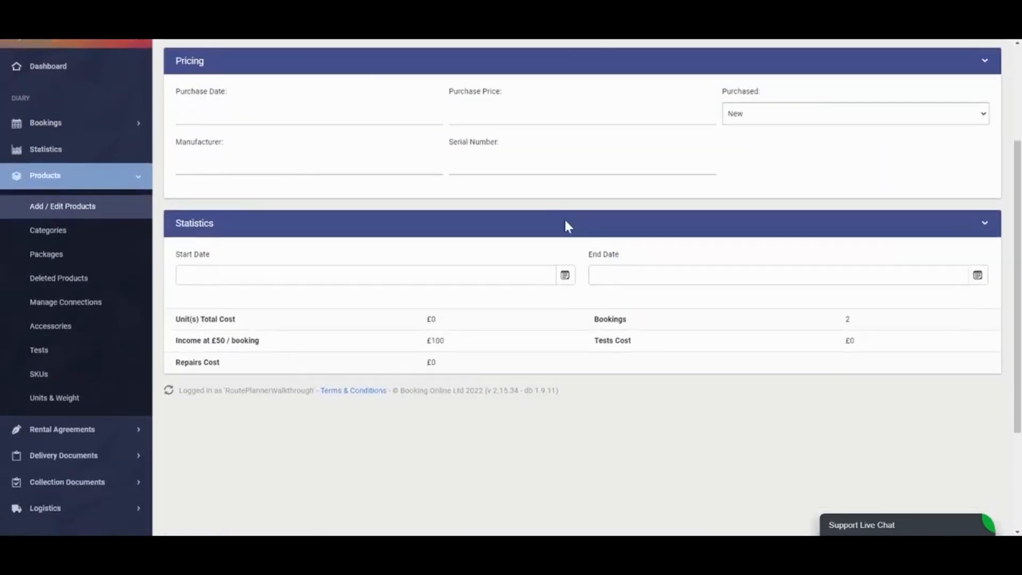
{"action": "scroll", "coordinate": [565, 226], "scroll_direction": "up", "scroll_amount": 3}
{"action": "left_click", "coordinate": [916, 178]}
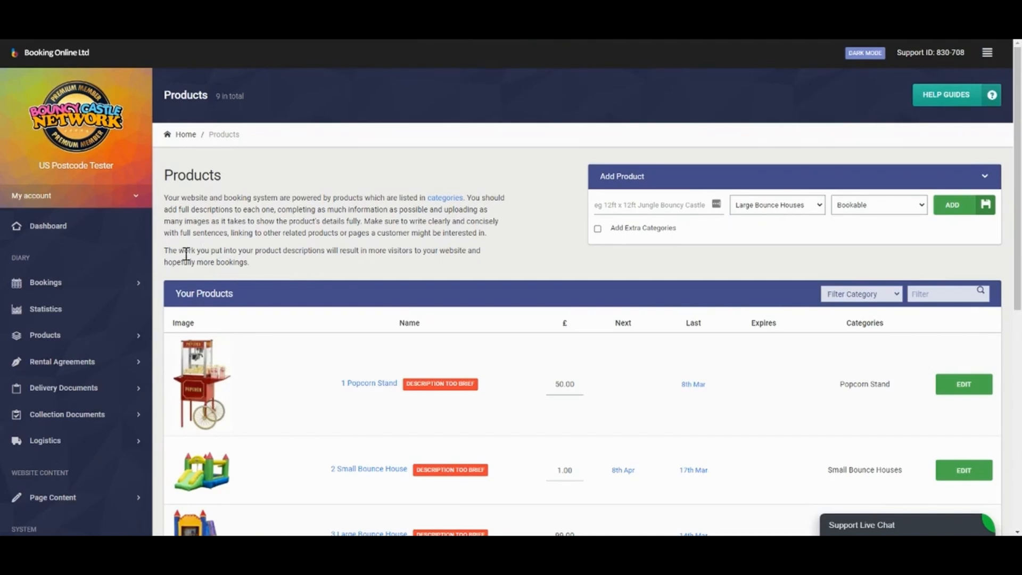
Step: Open the Delivery section of the website settings at the customer delivery cost setup
{"action": "scroll", "coordinate": [90, 261], "scroll_direction": "down", "scroll_amount": 4}
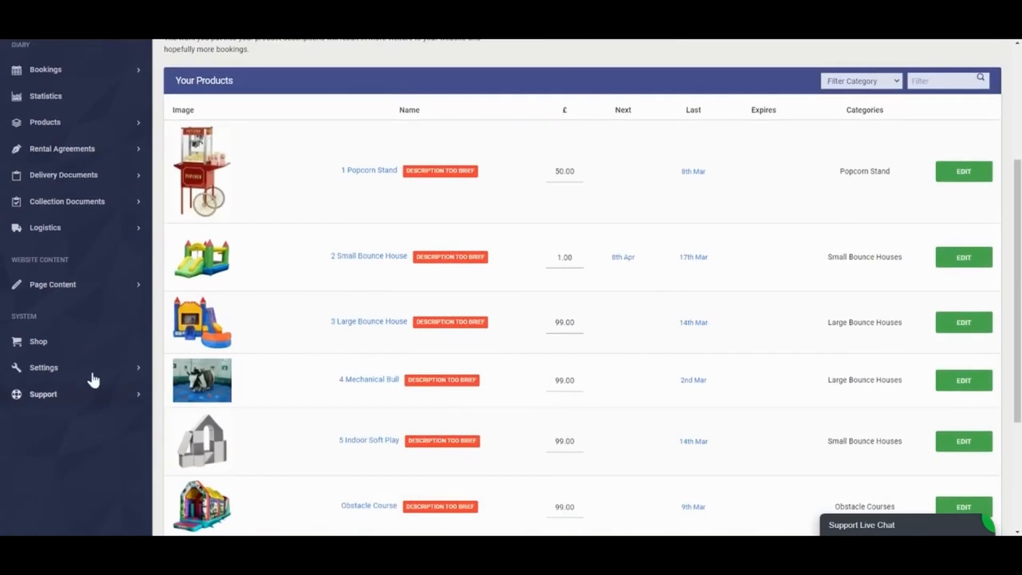
{"action": "left_click", "coordinate": [92, 377]}
{"action": "left_click", "coordinate": [84, 397]}
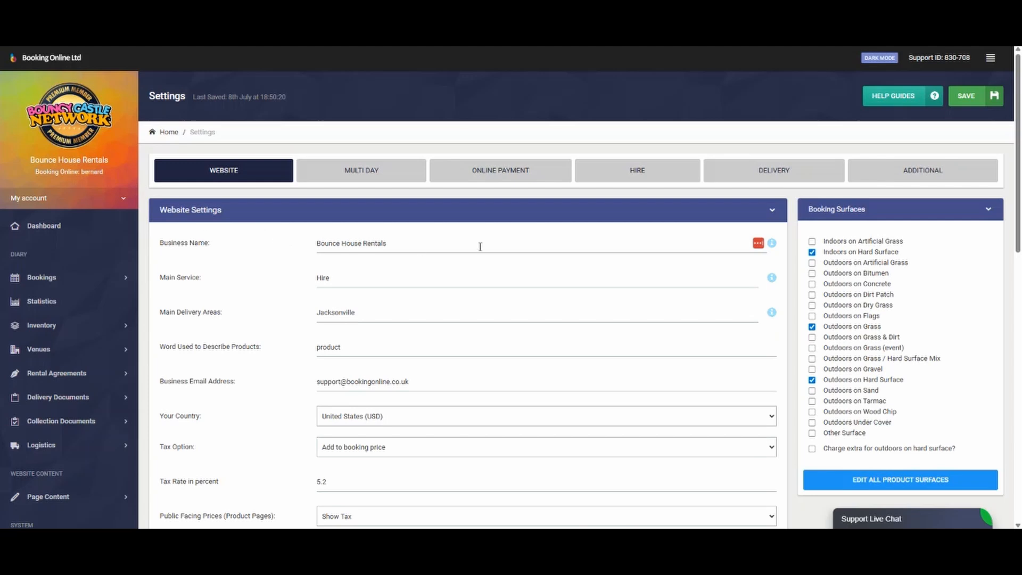
{"action": "left_click", "coordinate": [774, 170]}
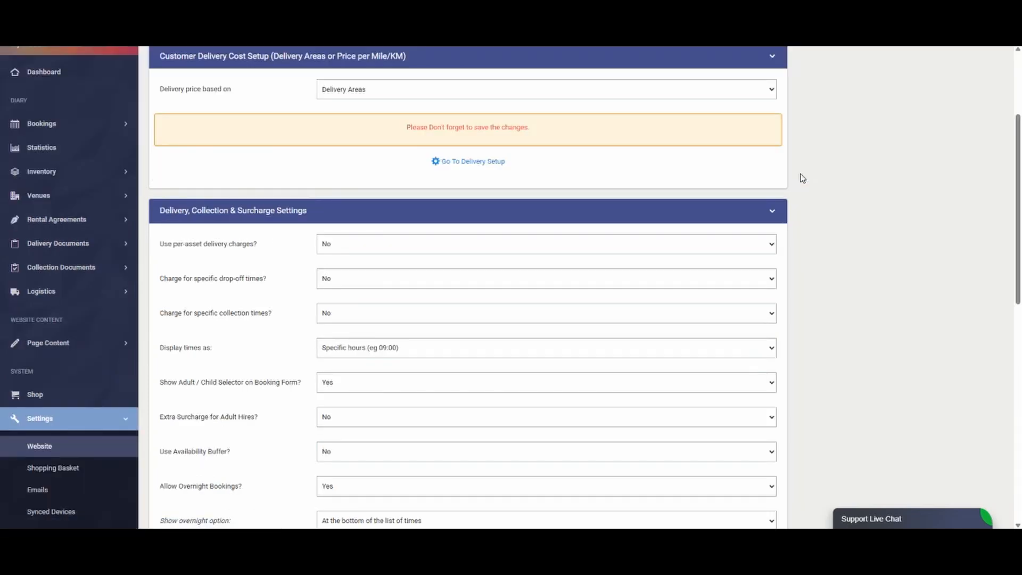
{"action": "scroll", "coordinate": [797, 174], "scroll_direction": "up", "scroll_amount": 1}
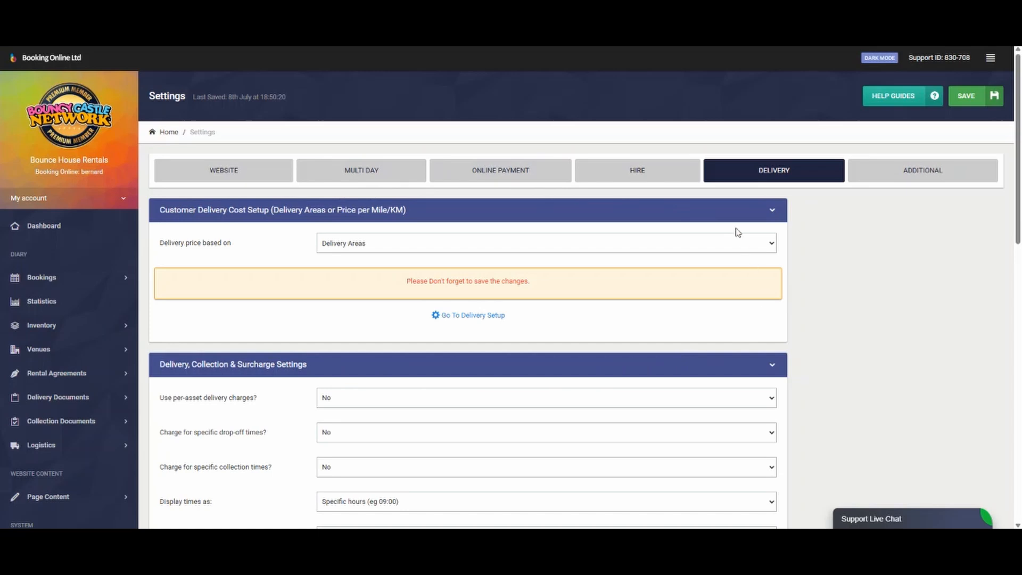
Step: Base the delivery price on Price per Distance, keep the distance measured Per Mile, and save the settings
{"action": "left_click", "coordinate": [518, 247]}
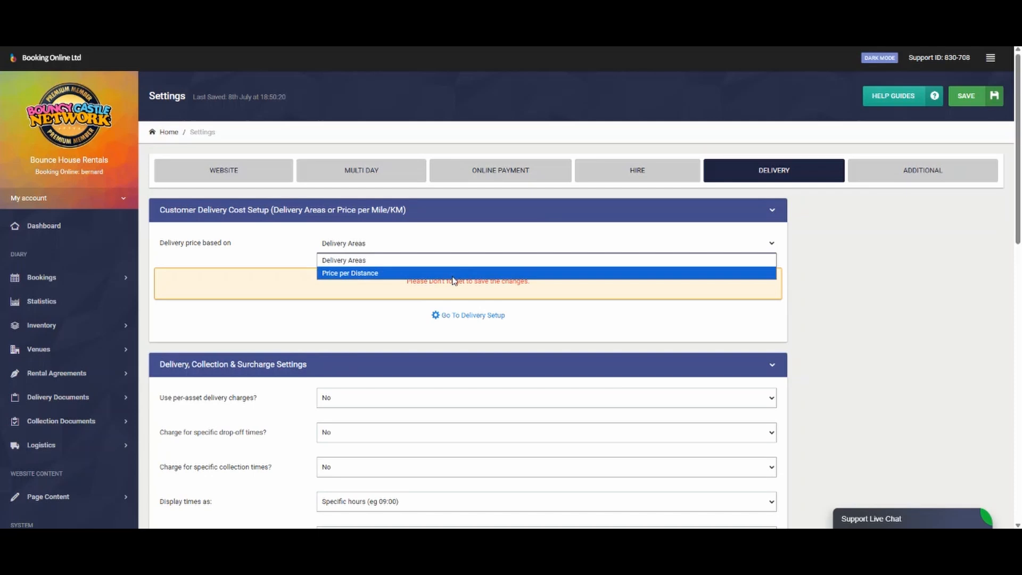
{"action": "left_click", "coordinate": [453, 274]}
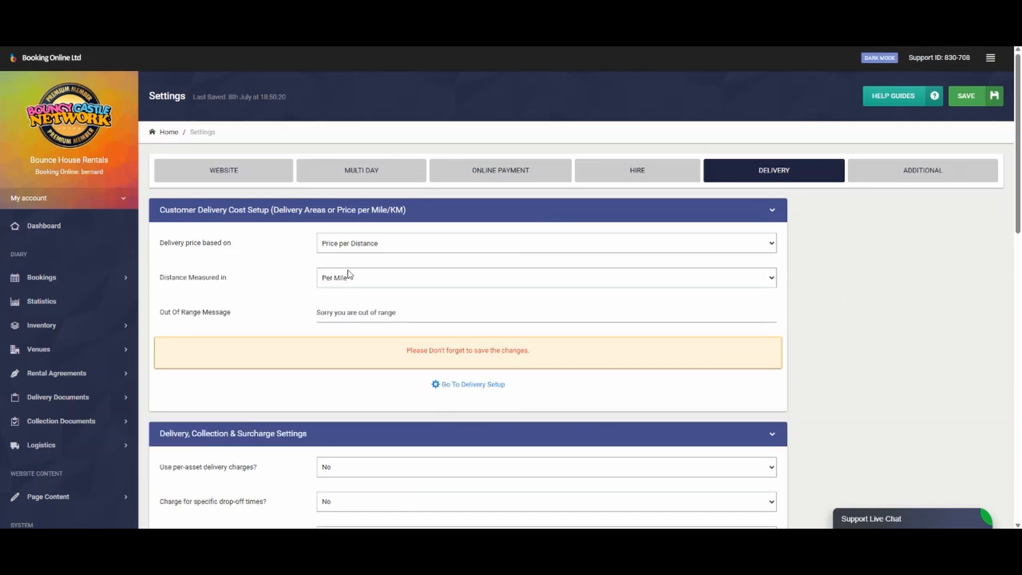
{"action": "left_click", "coordinate": [379, 285]}
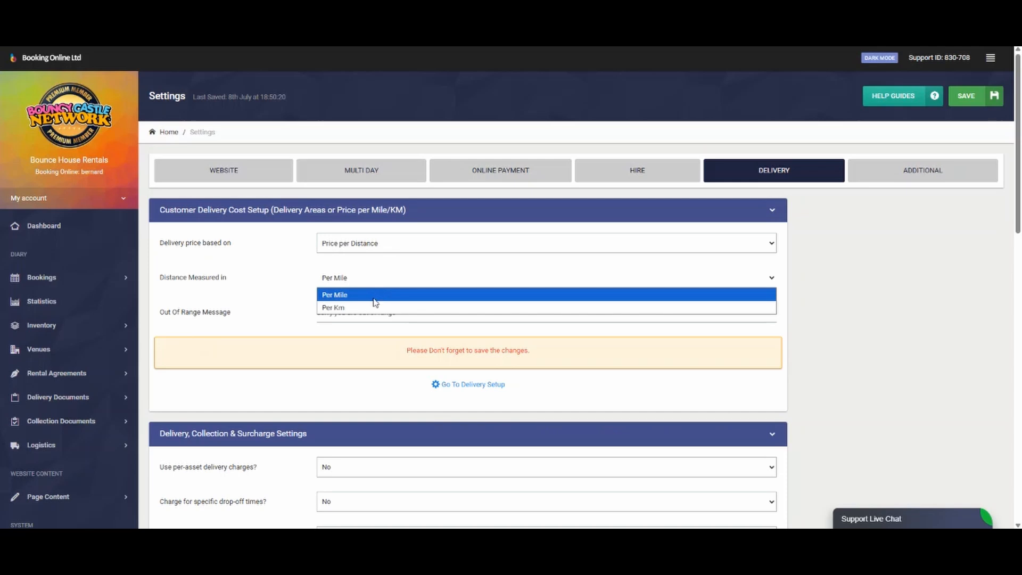
{"action": "left_click", "coordinate": [301, 315]}
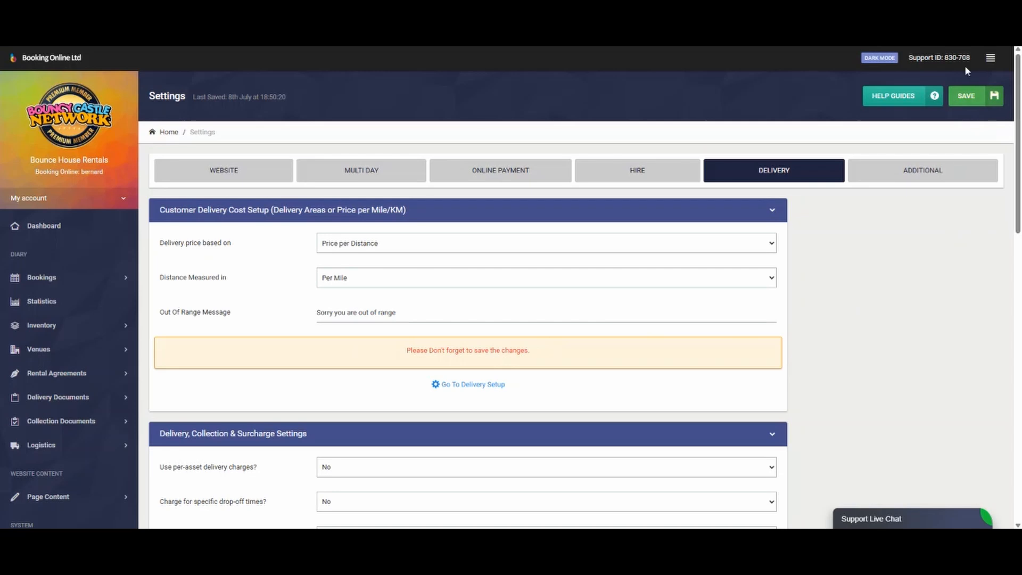
{"action": "left_click", "coordinate": [971, 102]}
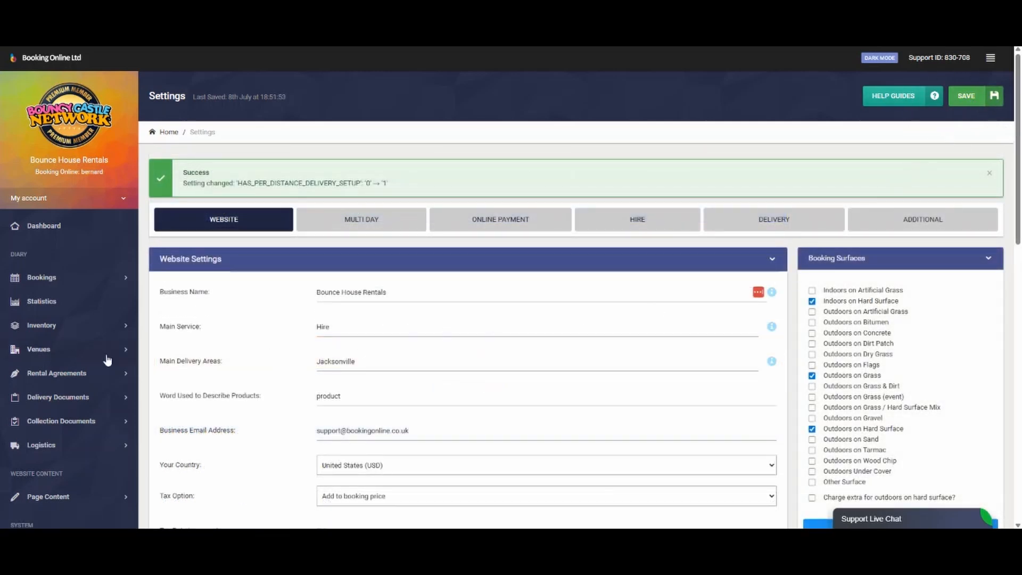
Step: Open the distance-based delivery setup, enter the business's base location, and show the selected base address
{"action": "scroll", "coordinate": [108, 360], "scroll_direction": "down", "scroll_amount": 6}
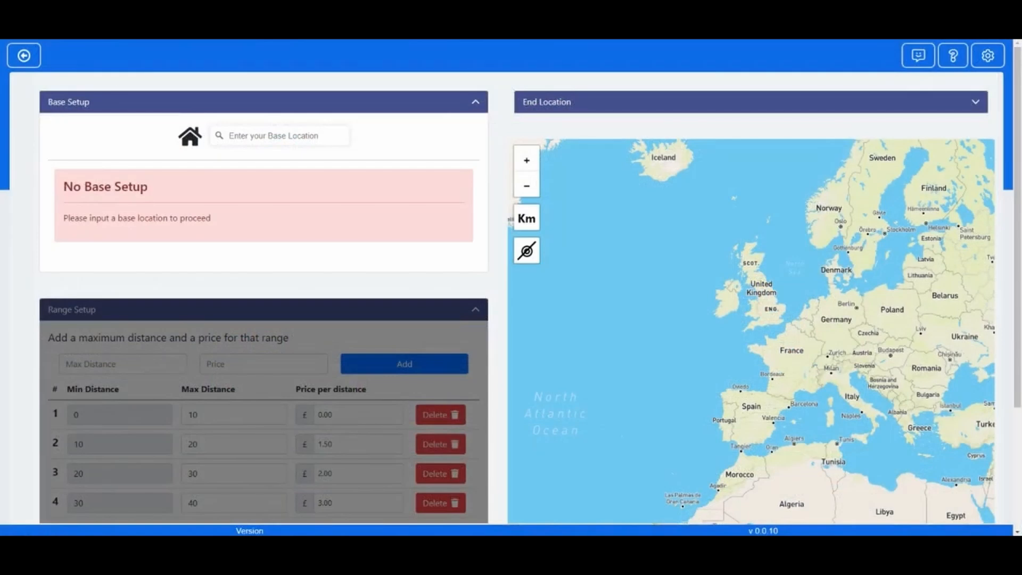
{"action": "left_click", "coordinate": [256, 137]}
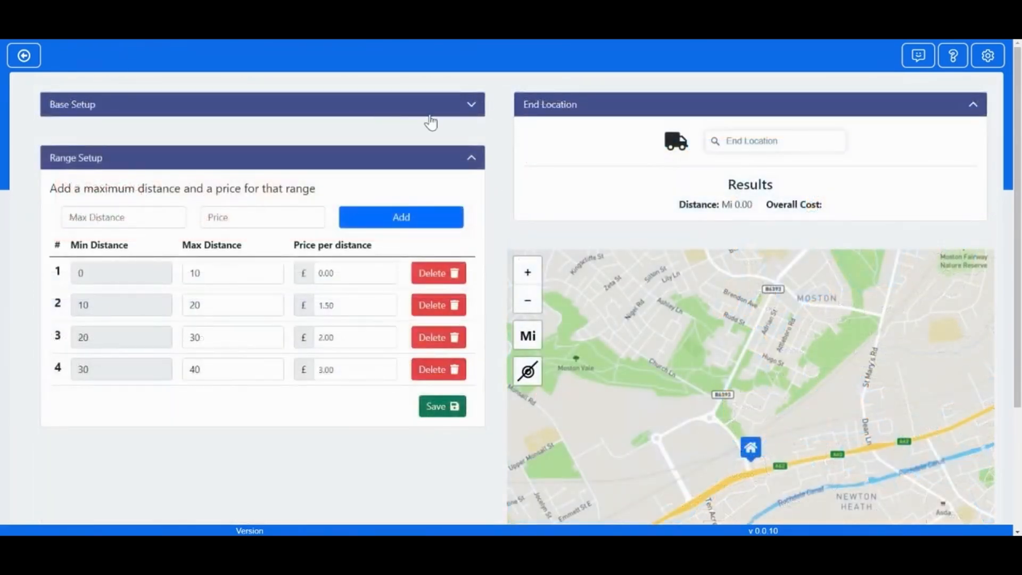
{"action": "left_click", "coordinate": [431, 117]}
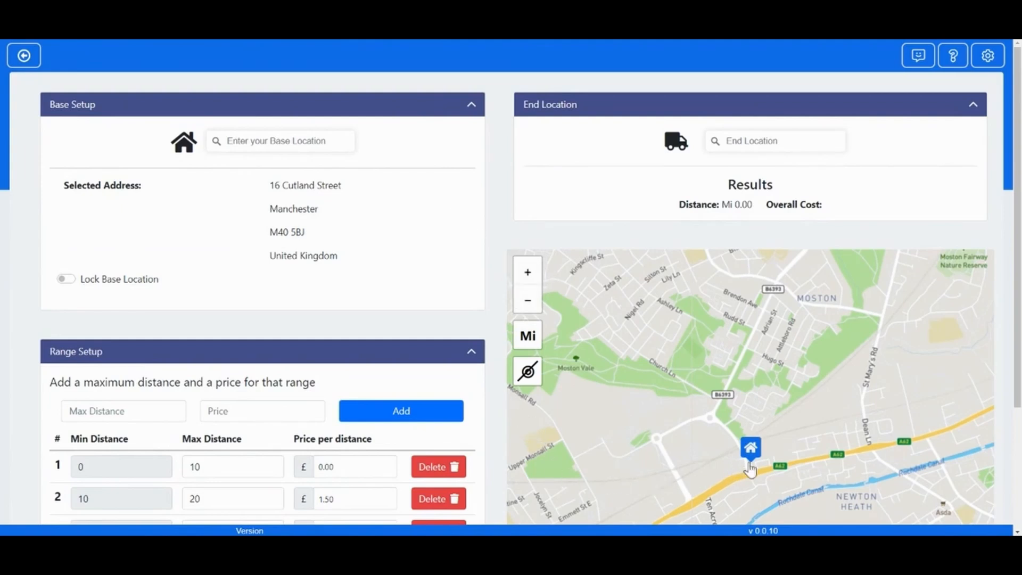
Step: Move the base marker on the map to correct the base location, lock it, and test the lock on the map
{"action": "left_click_drag", "start_coordinate": [749, 453], "coordinate": [712, 465]}
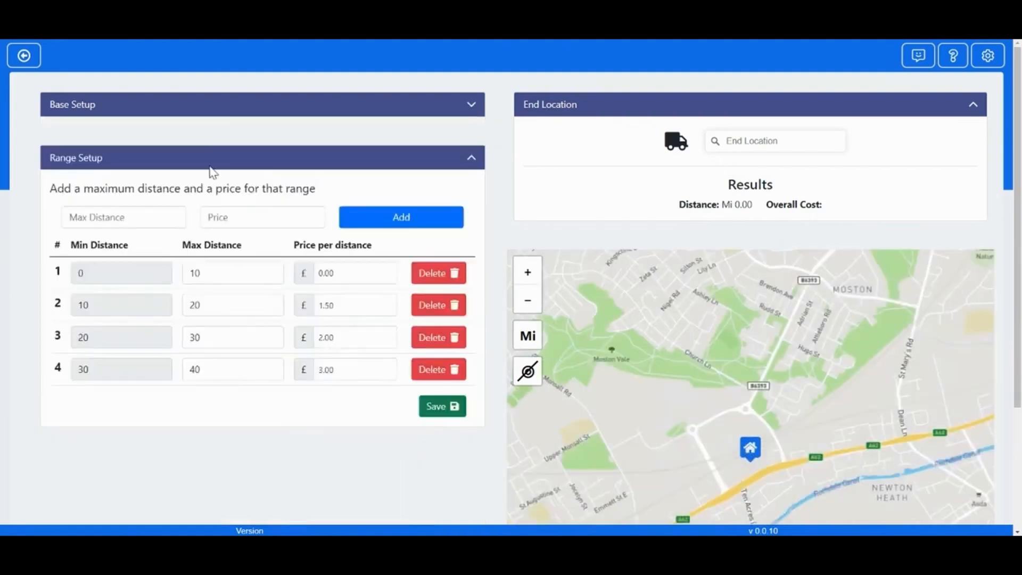
{"action": "left_click", "coordinate": [237, 113]}
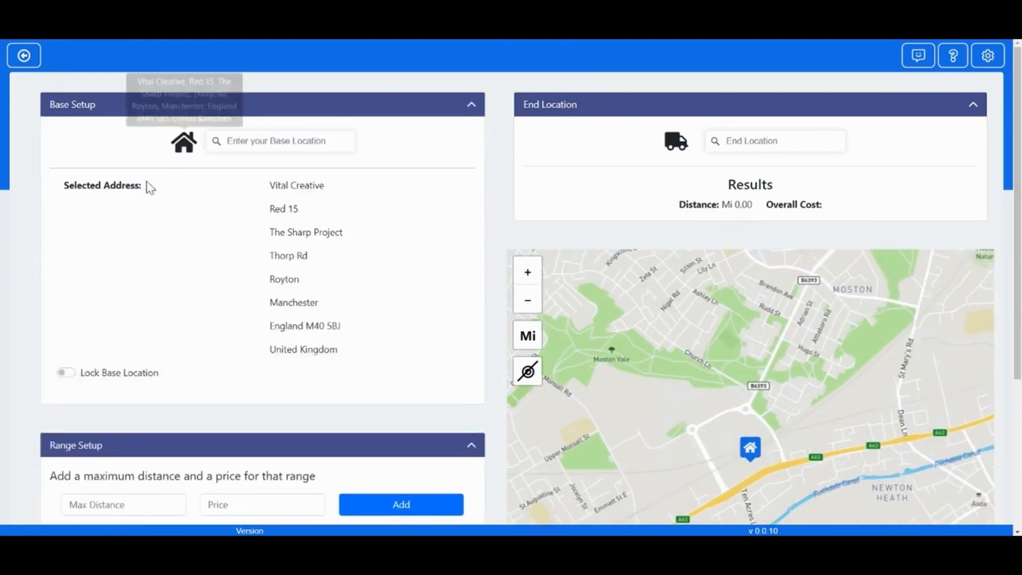
{"action": "left_click", "coordinate": [68, 375]}
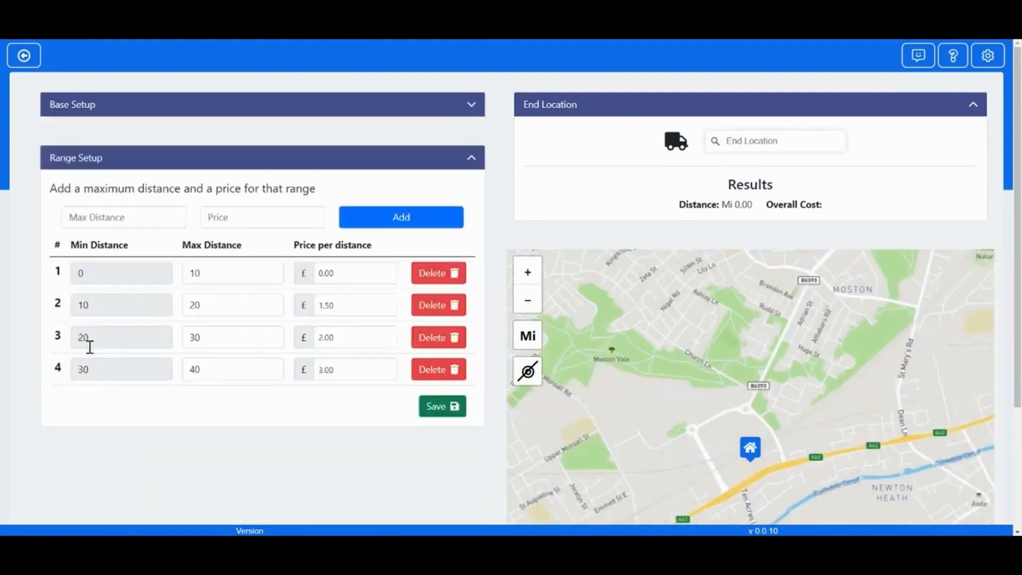
{"action": "left_click_drag", "start_coordinate": [756, 452], "coordinate": [766, 446]}
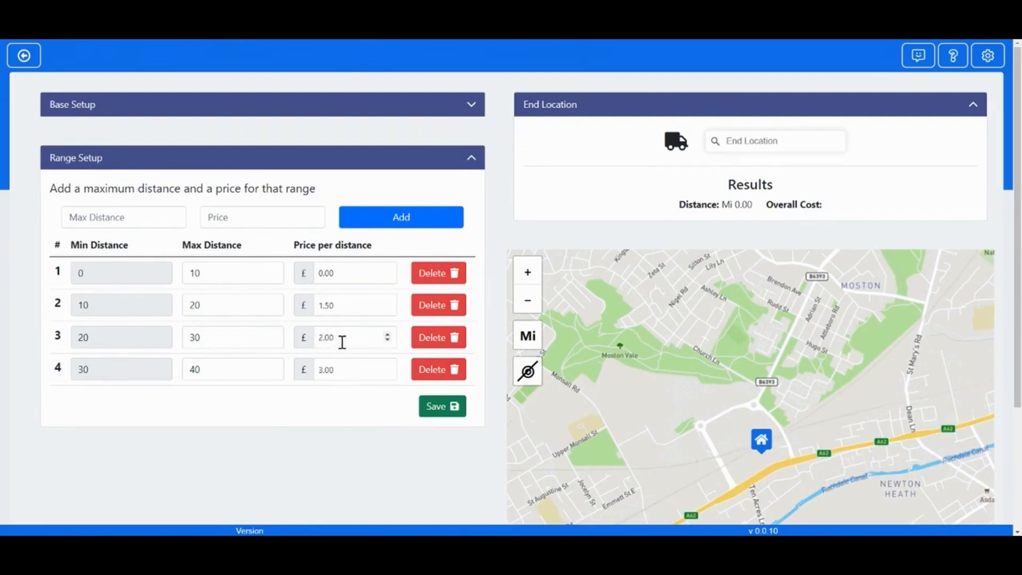
{"action": "left_click", "coordinate": [228, 271]}
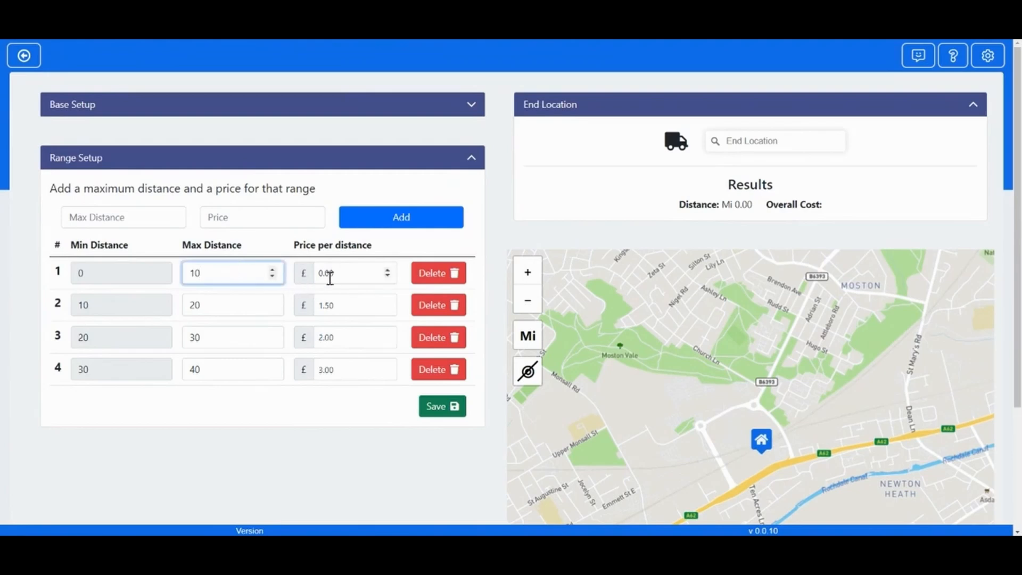
{"action": "left_click", "coordinate": [345, 273]}
{"action": "left_click", "coordinate": [342, 260]}
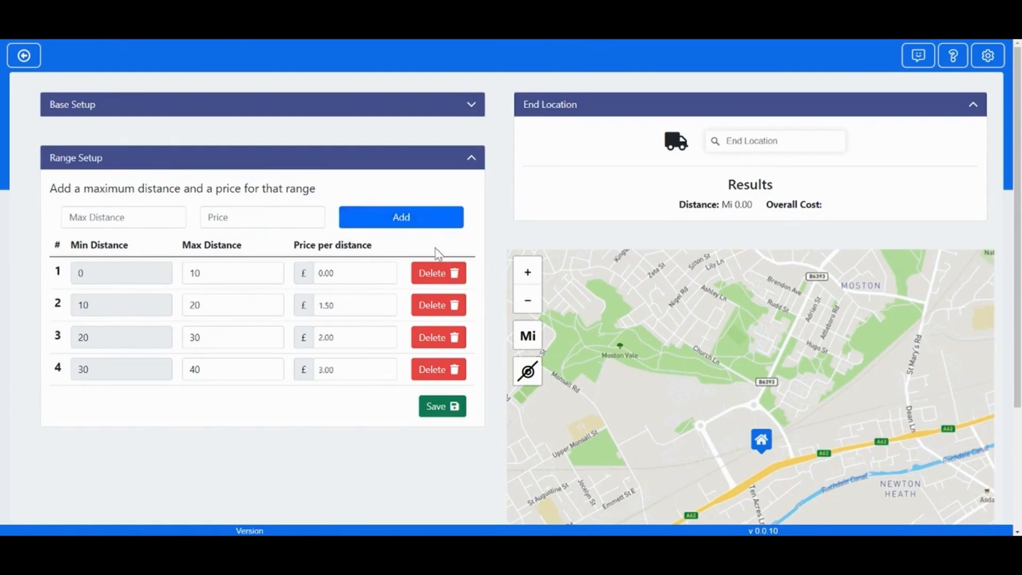
{"action": "left_click", "coordinate": [438, 277]}
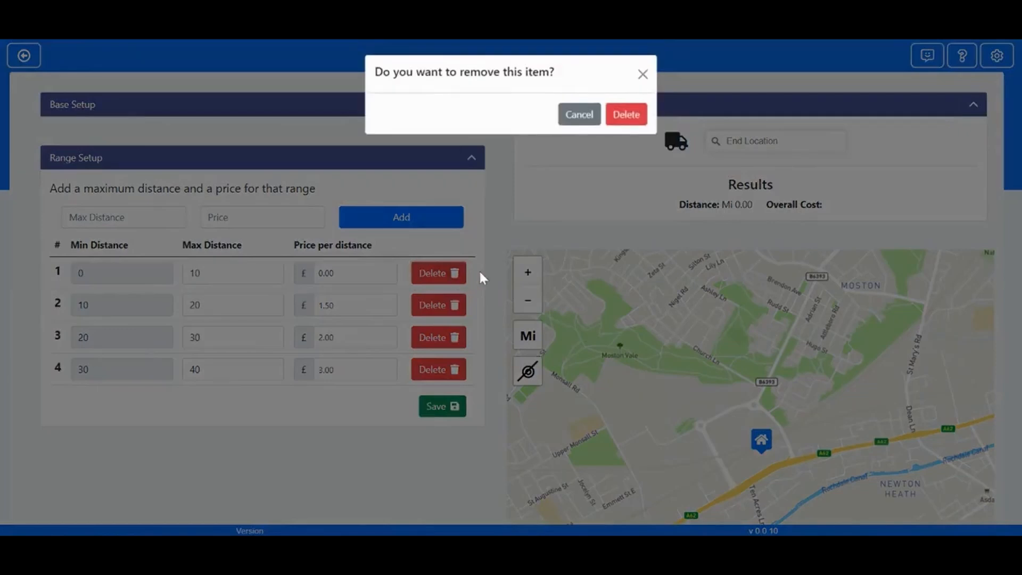
{"action": "left_click", "coordinate": [581, 126]}
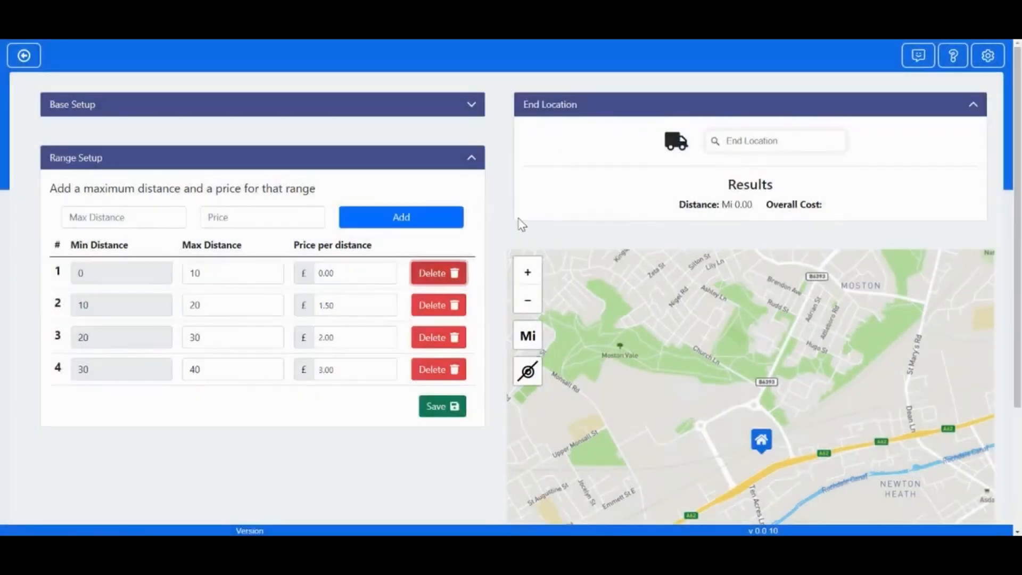
Step: Display the range radiuses on the delivery map, view the distance rings around the base, and hide them again
{"action": "left_click", "coordinate": [471, 389]}
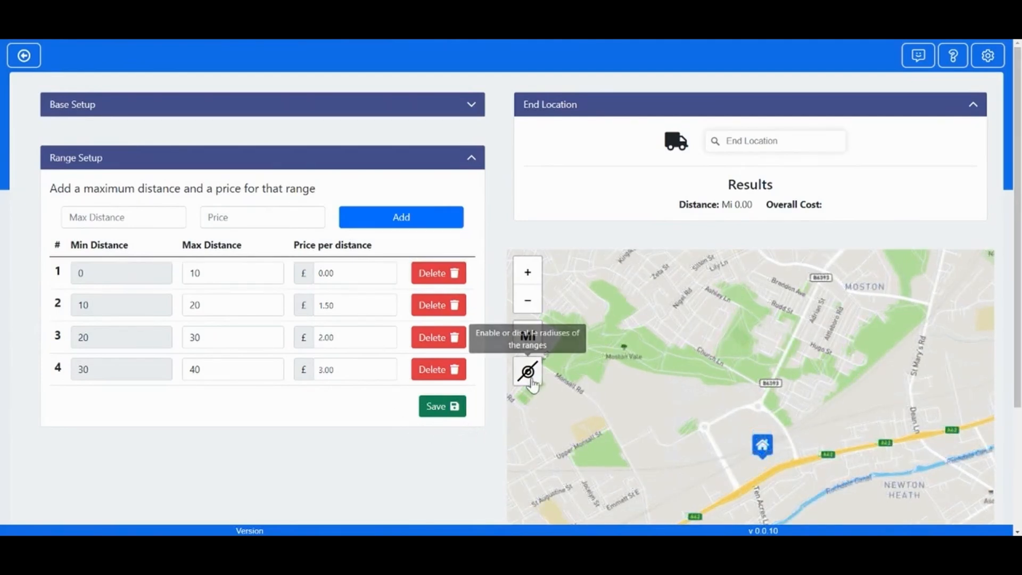
{"action": "left_click", "coordinate": [532, 378]}
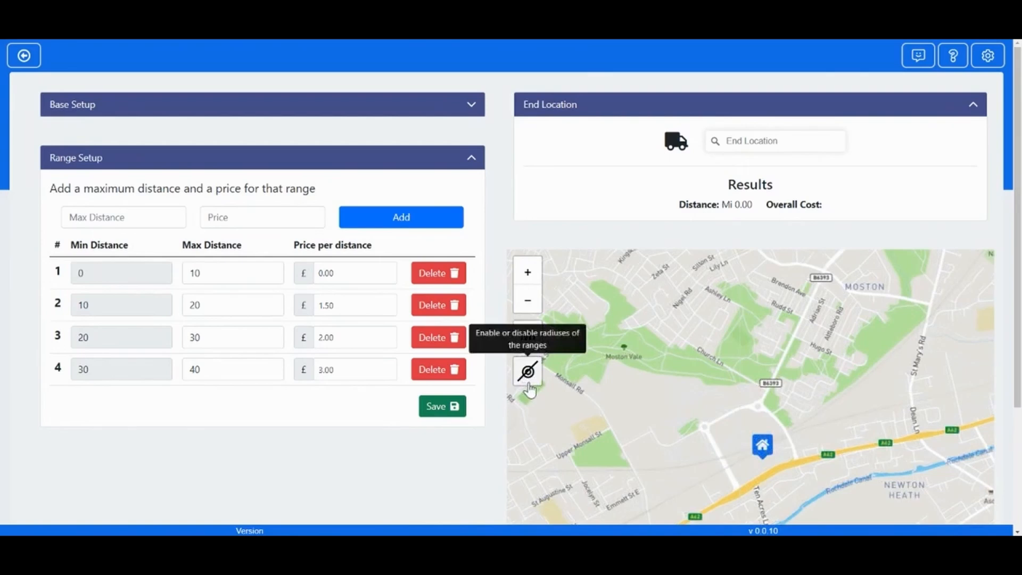
{"action": "left_click", "coordinate": [531, 388]}
{"action": "scroll", "coordinate": [641, 405], "scroll_direction": "down", "scroll_amount": 4}
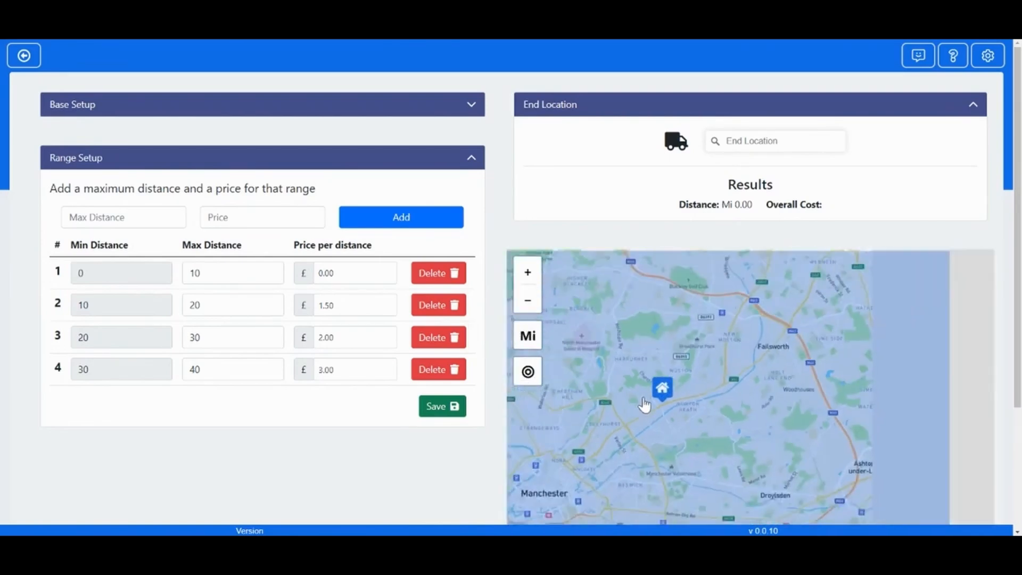
{"action": "scroll", "coordinate": [634, 412], "scroll_direction": "down", "scroll_amount": 3}
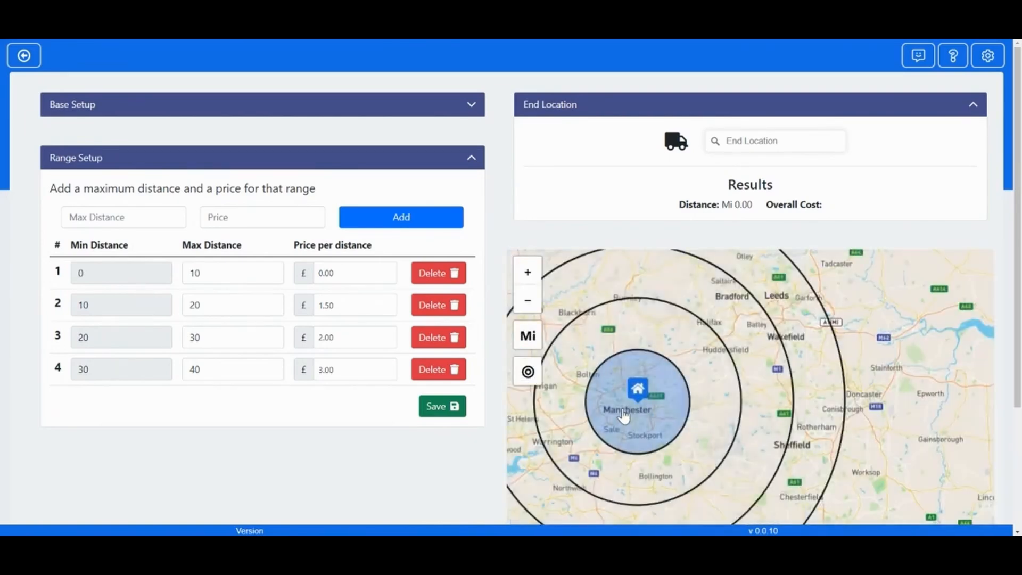
{"action": "left_click_drag", "start_coordinate": [623, 413], "coordinate": [699, 408]}
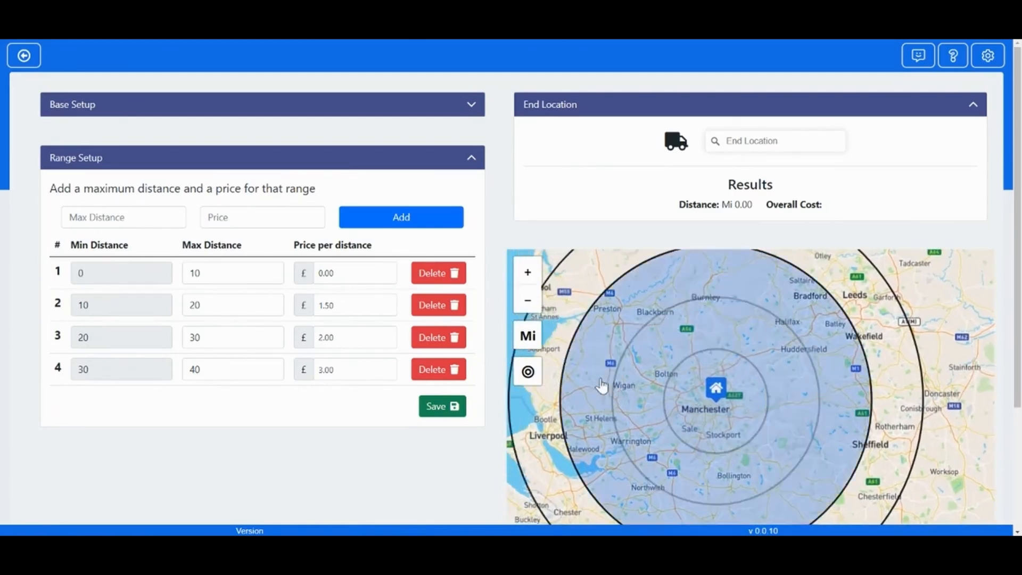
{"action": "left_click", "coordinate": [528, 371]}
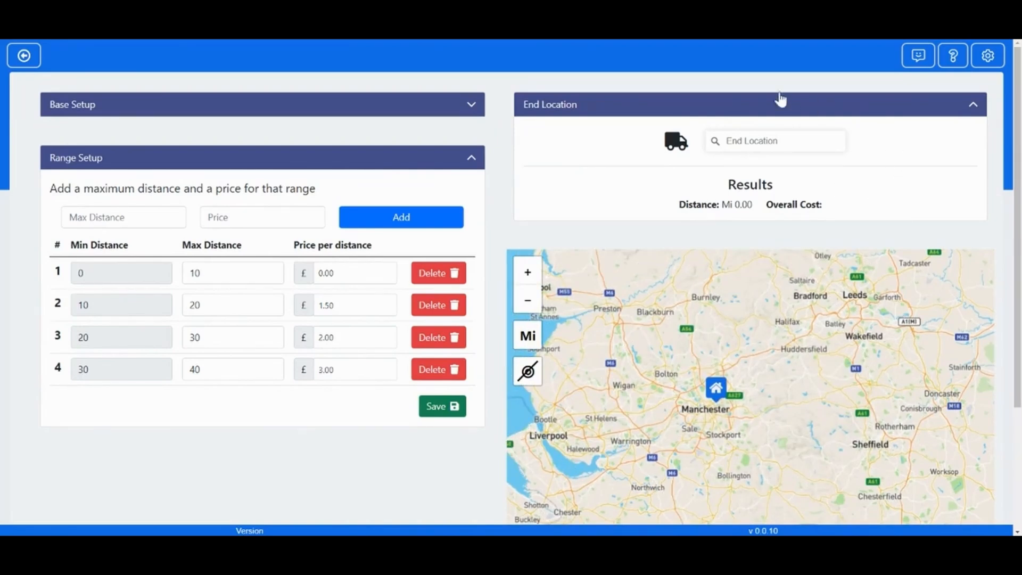
Step: Test the delivery distance and cost by choosing Manchester, Greater Manchester as the end location and examining the route on the map
{"action": "left_click", "coordinate": [781, 144]}
{"action": "type", "text": "Manchester"}
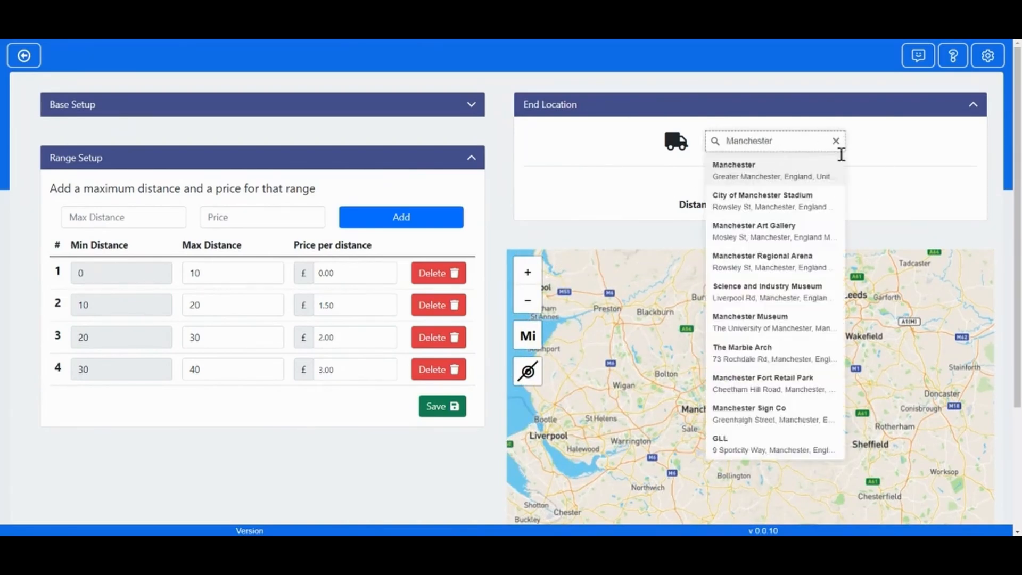
{"action": "left_click", "coordinate": [760, 178]}
{"action": "scroll", "coordinate": [794, 347], "scroll_direction": "down", "scroll_amount": 3}
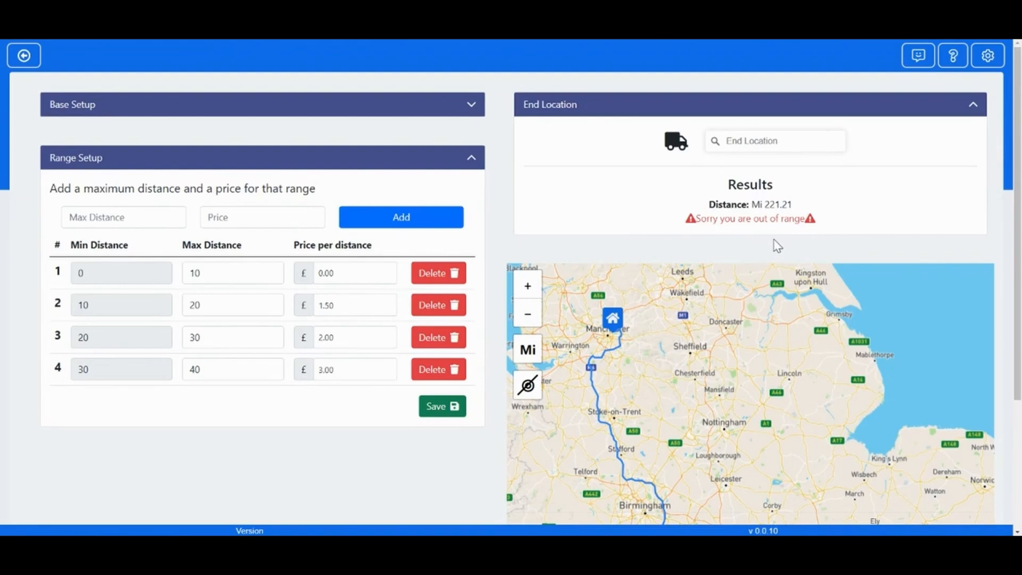
{"action": "mouse_move", "coordinate": [677, 154]}
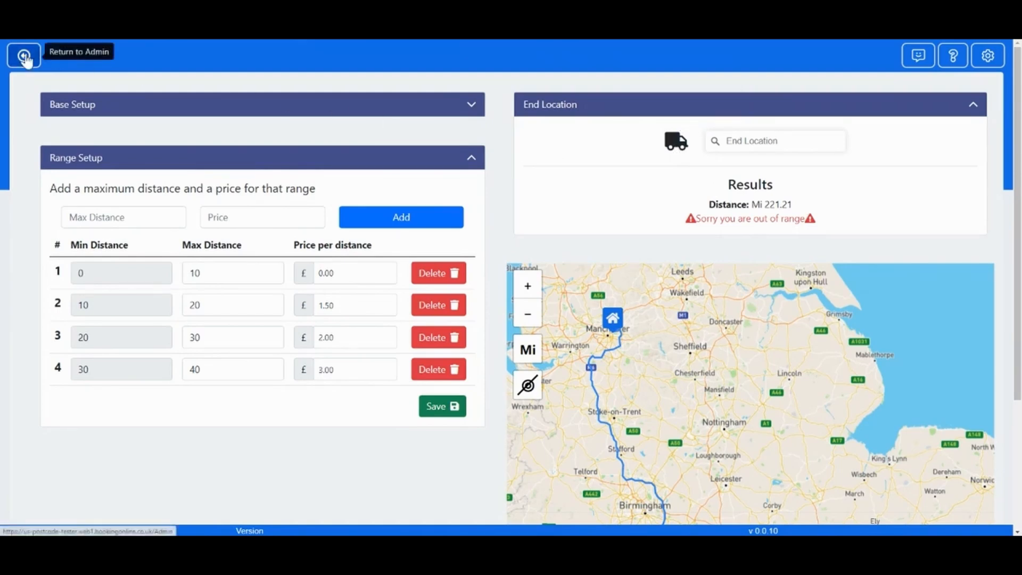
Step: Return to the admin, examine the Manage Delivery Areas list and its options, and open the form for adding a new delivery area
{"action": "left_click", "coordinate": [24, 57]}
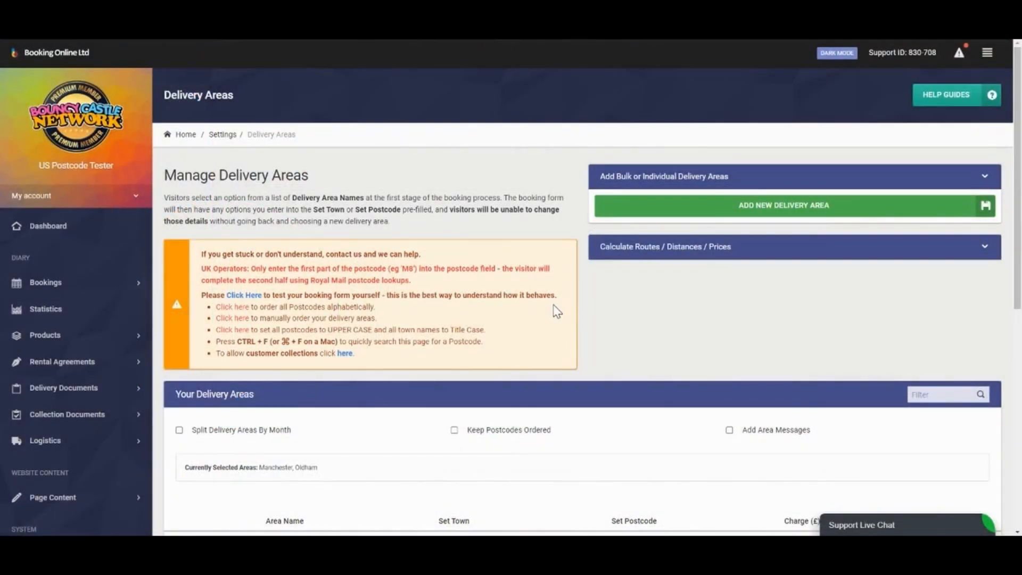
{"action": "scroll", "coordinate": [603, 301], "scroll_direction": "down", "scroll_amount": 3}
{"action": "scroll", "coordinate": [603, 300], "scroll_direction": "down", "scroll_amount": 3}
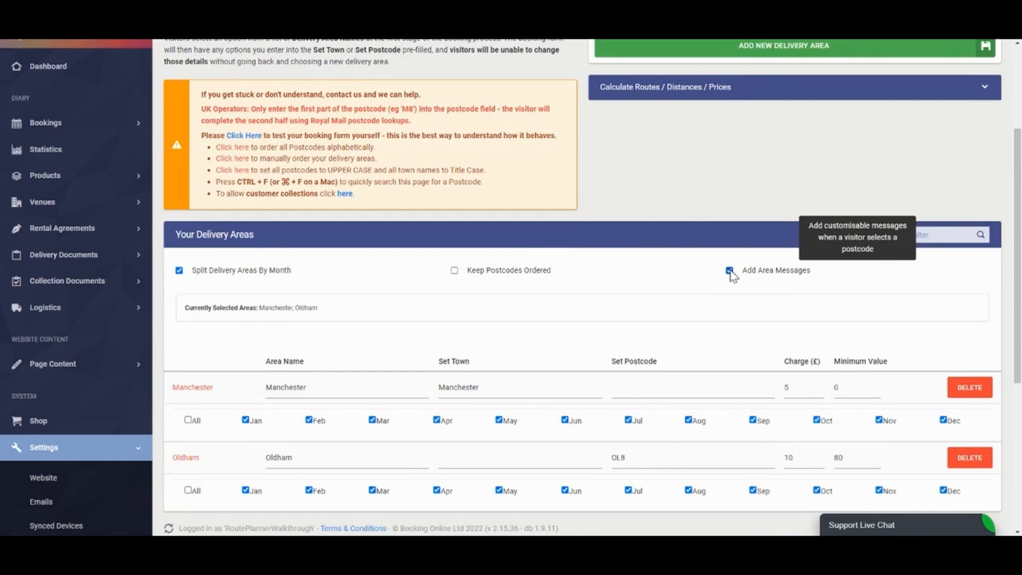
{"action": "scroll", "coordinate": [732, 274], "scroll_direction": "down", "scroll_amount": 3}
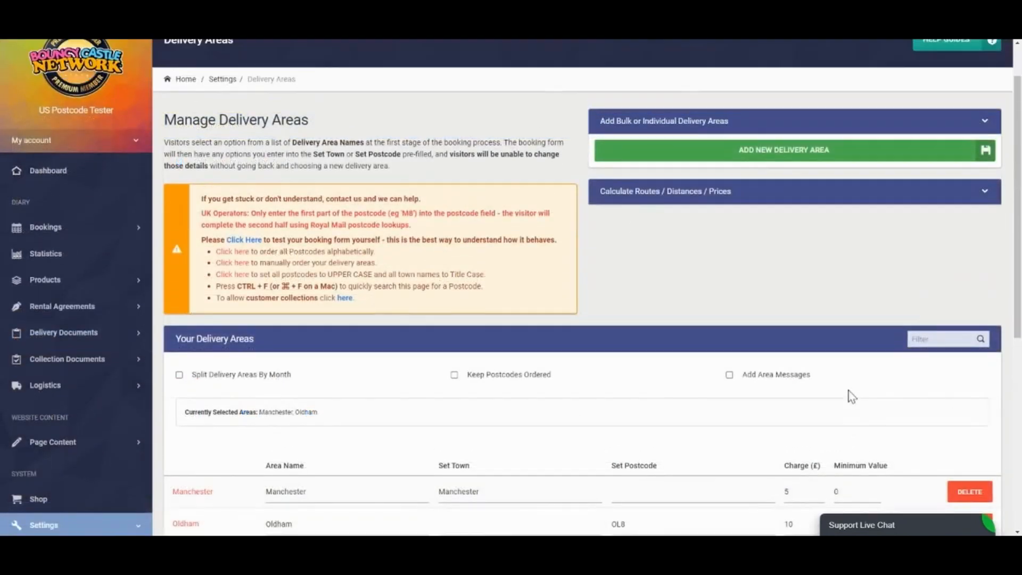
{"action": "scroll", "coordinate": [848, 395], "scroll_direction": "up", "scroll_amount": 2}
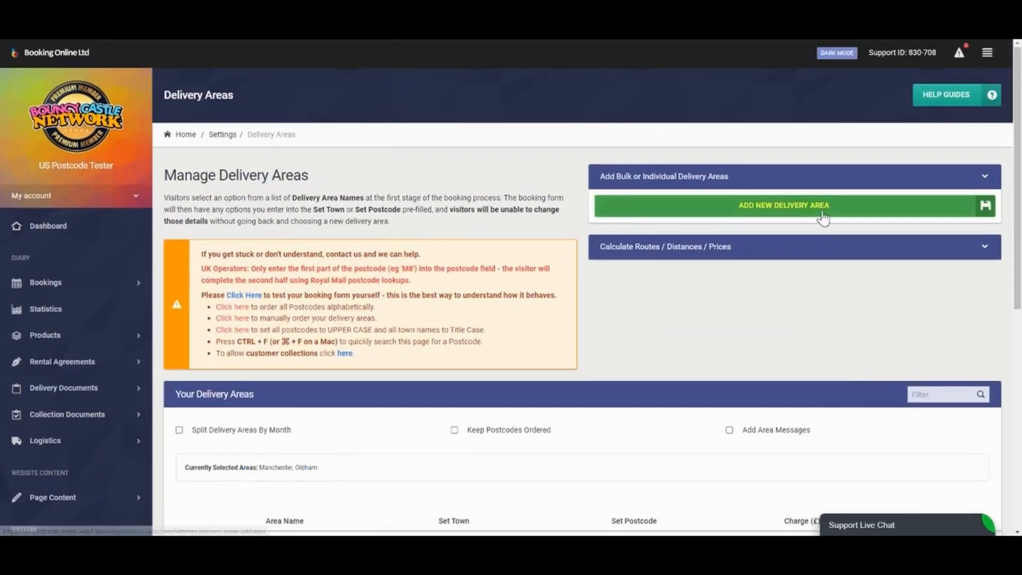
{"action": "left_click", "coordinate": [772, 212]}
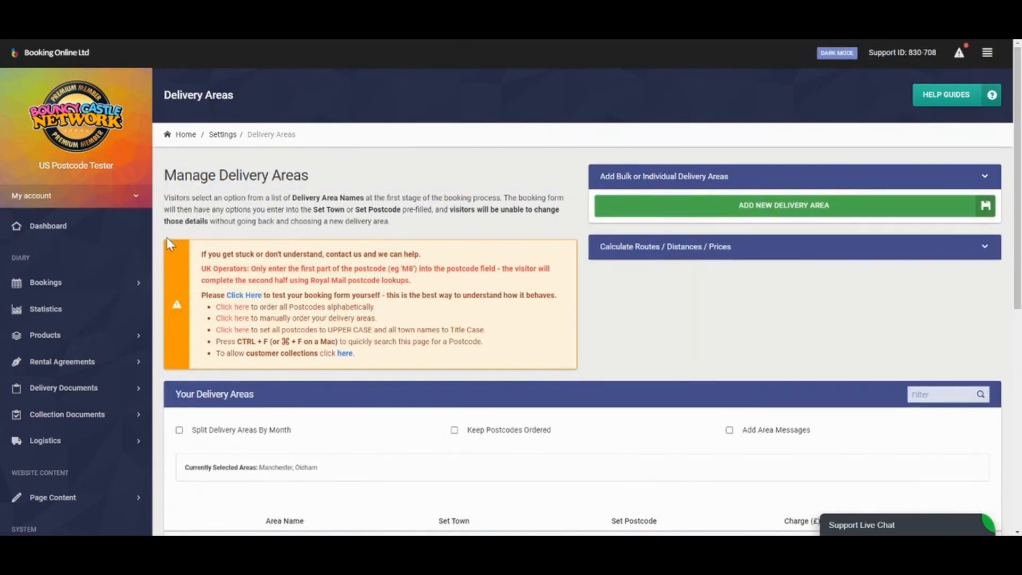
Step: Try out allowing customer collections on the delivery areas page, including deleting the Customer Collection area
{"action": "left_click", "coordinate": [339, 355]}
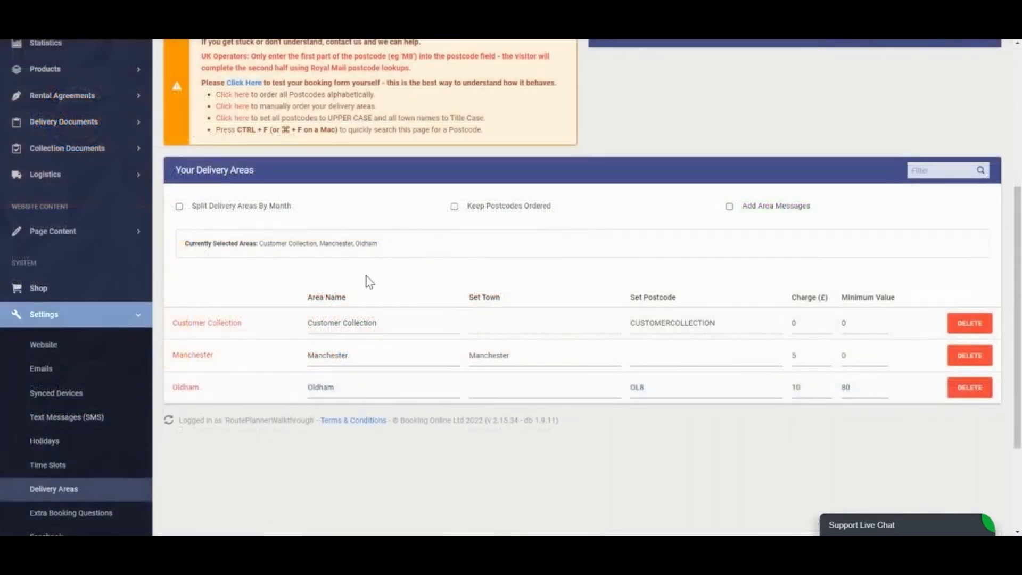
{"action": "left_click", "coordinate": [973, 327]}
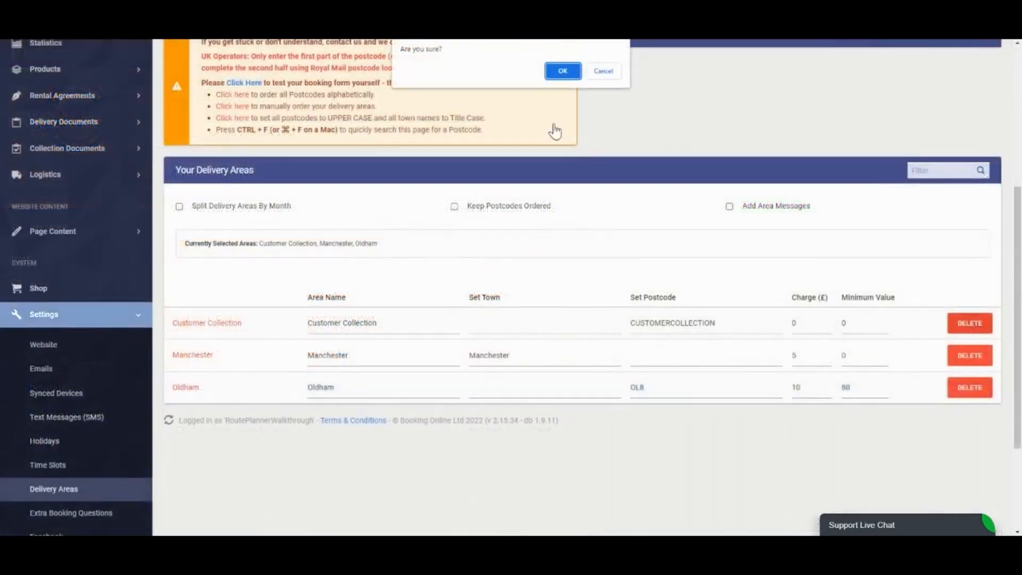
{"action": "left_click", "coordinate": [562, 71]}
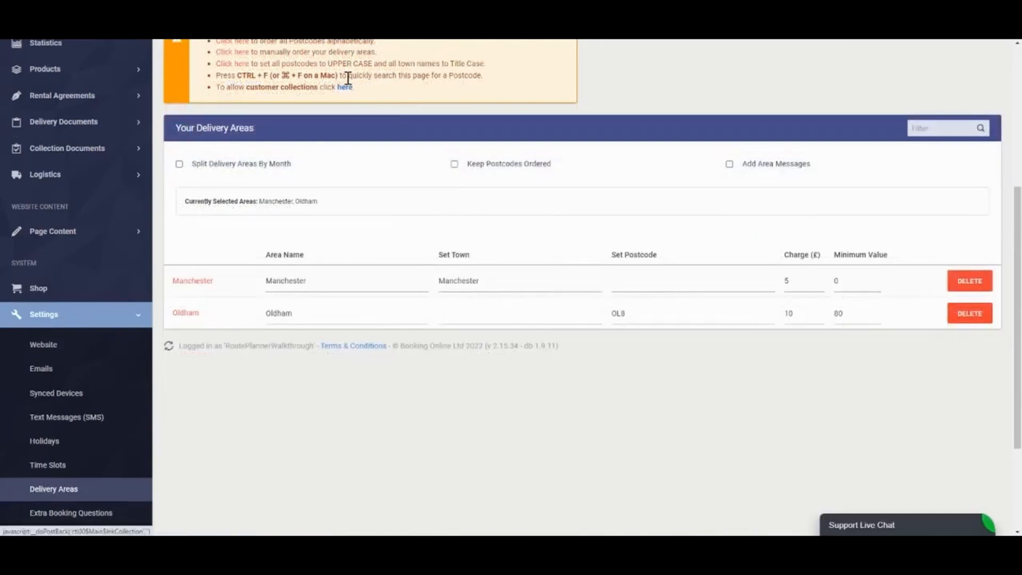
{"action": "left_click", "coordinate": [345, 87]}
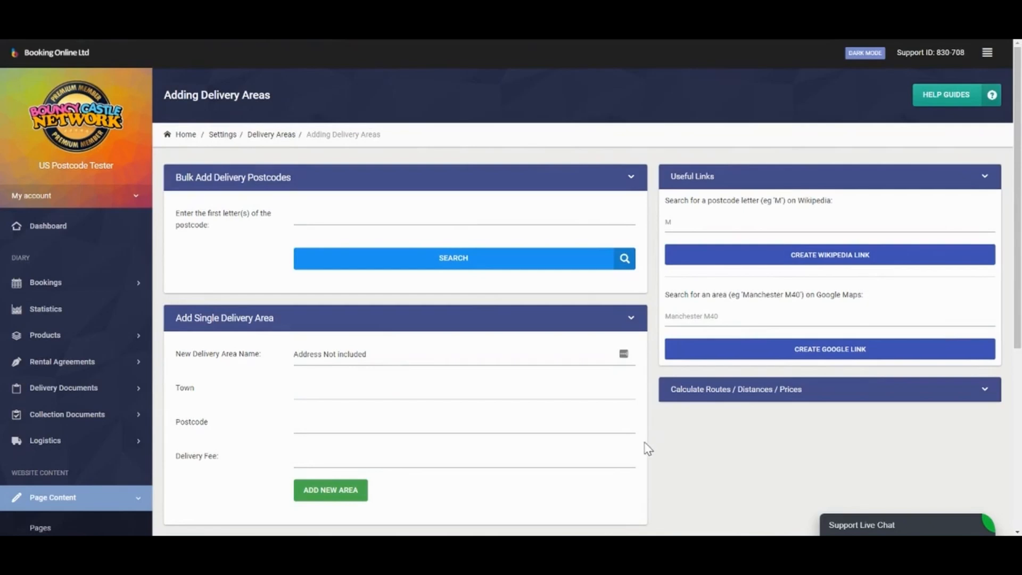
Step: Add a single delivery area named Address Not included with a delivery fee of -1, and check it among the delivery areas
{"action": "left_click", "coordinate": [385, 462]}
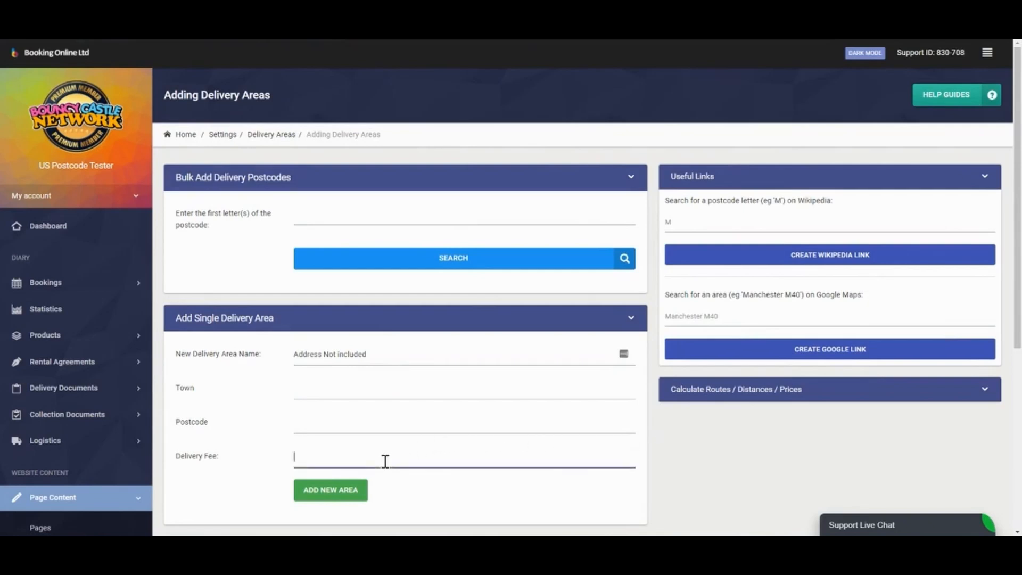
{"action": "left_click", "coordinate": [420, 476]}
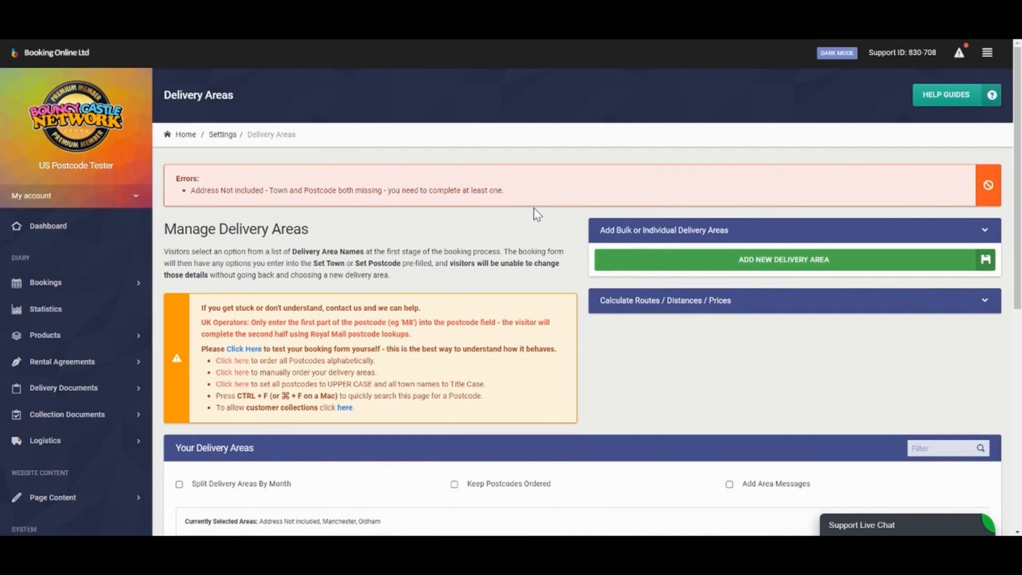
{"action": "scroll", "coordinate": [537, 213], "scroll_direction": "down", "scroll_amount": 3}
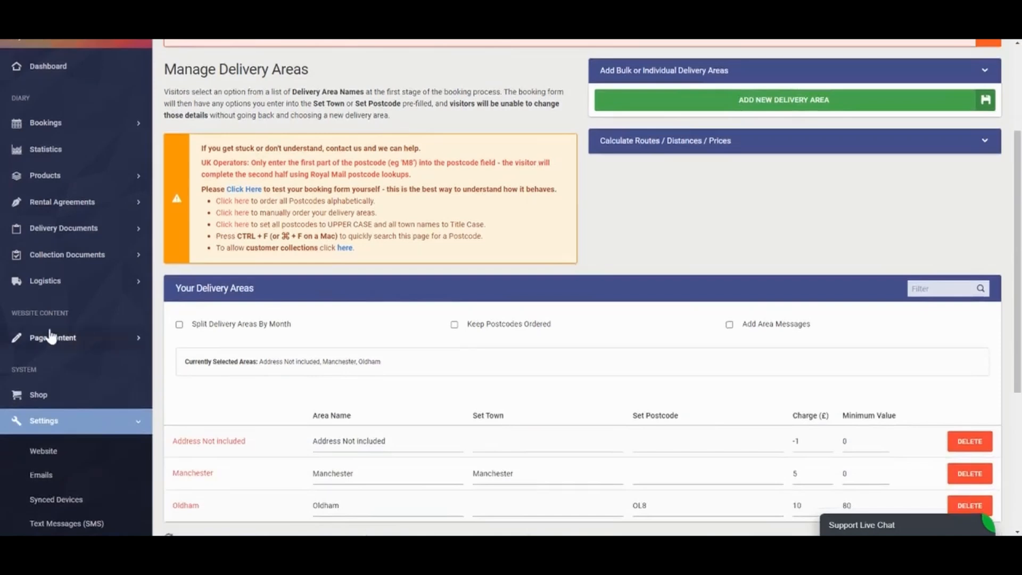
Step: Open the No Delivery Page snippet from the website's content snippets
{"action": "left_click", "coordinate": [56, 343]}
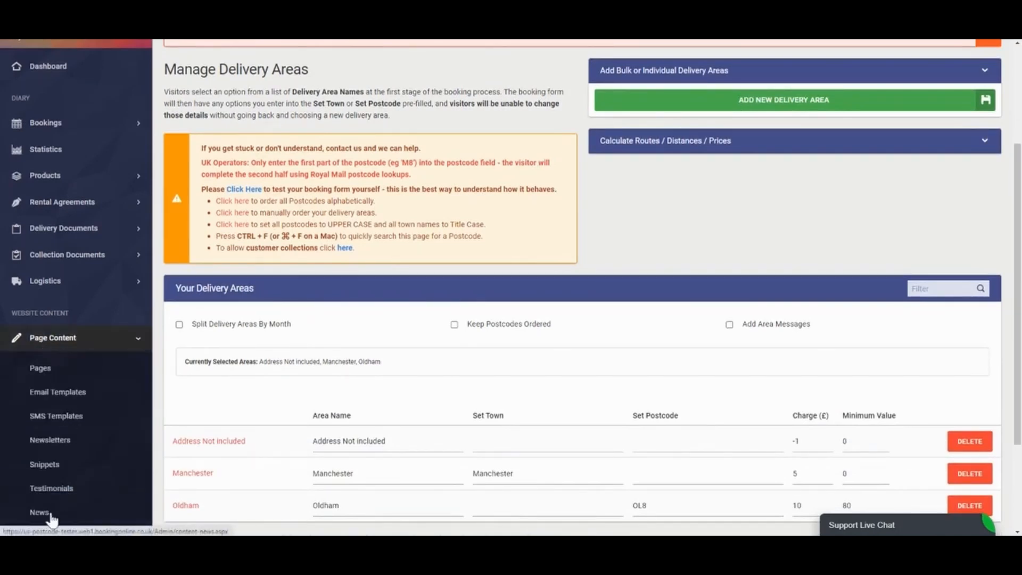
{"action": "left_click", "coordinate": [51, 464]}
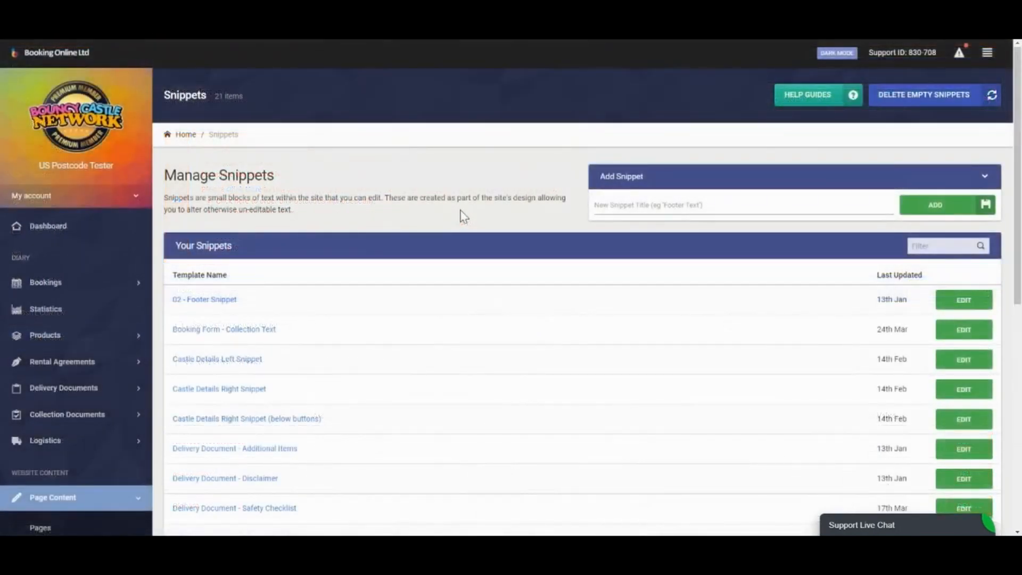
{"action": "scroll", "coordinate": [463, 215], "scroll_direction": "down", "scroll_amount": 7}
{"action": "scroll", "coordinate": [461, 218], "scroll_direction": "down", "scroll_amount": 1}
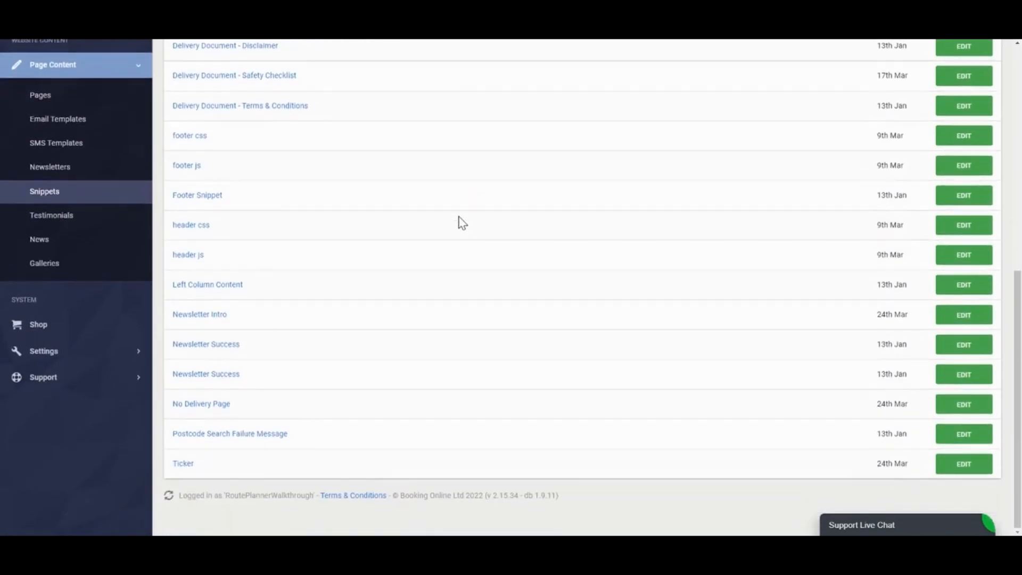
{"action": "left_click", "coordinate": [194, 409]}
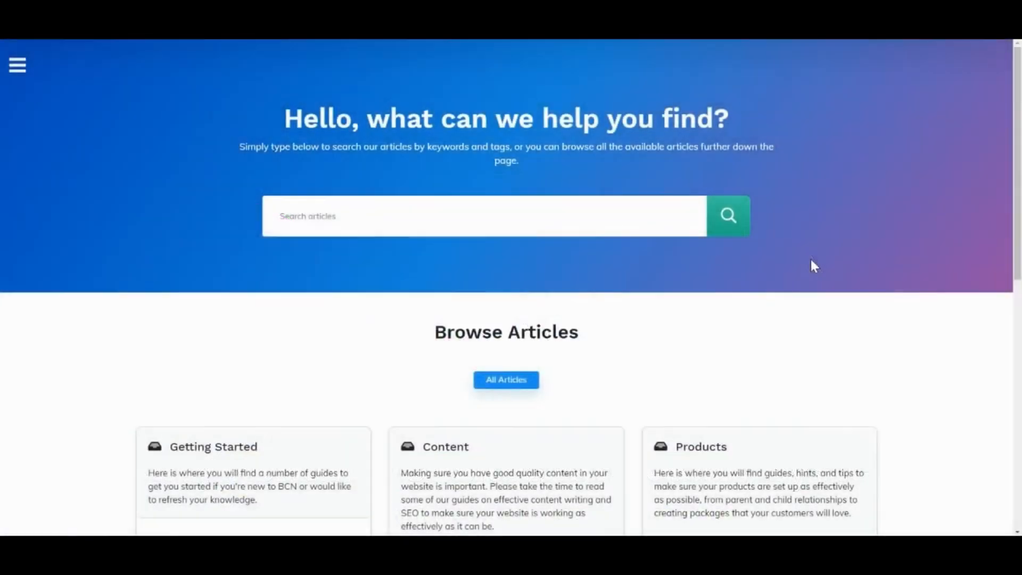
Step: Browse the help article categories and read the contact details on the Bouncy Castle Network contact page
{"action": "scroll", "coordinate": [820, 272], "scroll_direction": "down", "scroll_amount": 4}
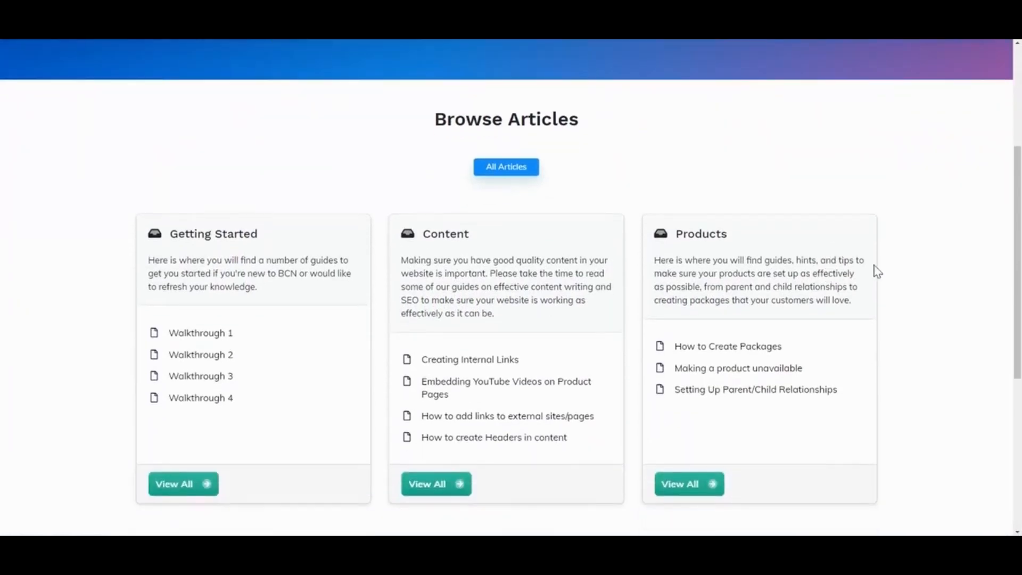
{"action": "left_click_drag", "start_coordinate": [1018, 234], "coordinate": [1014, 372]}
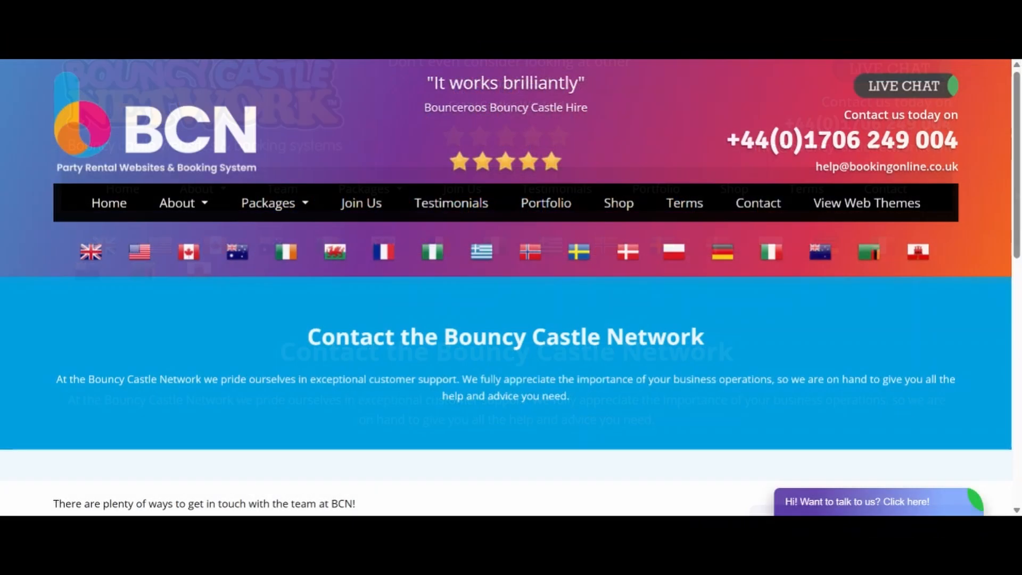
{"action": "scroll", "coordinate": [1014, 219], "scroll_direction": "down", "scroll_amount": 2}
{"action": "left_click_drag", "start_coordinate": [1014, 218], "coordinate": [1013, 322]}
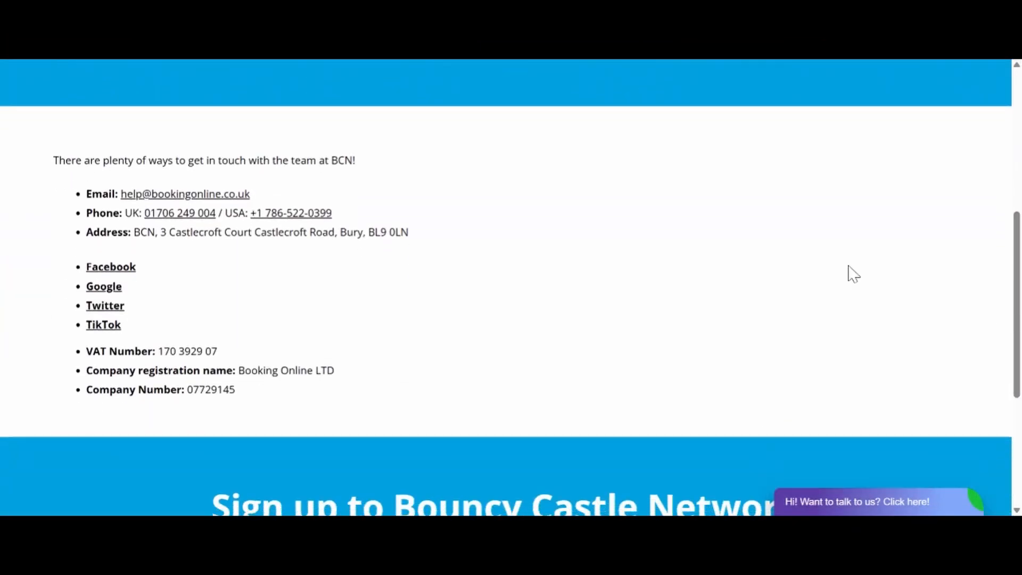